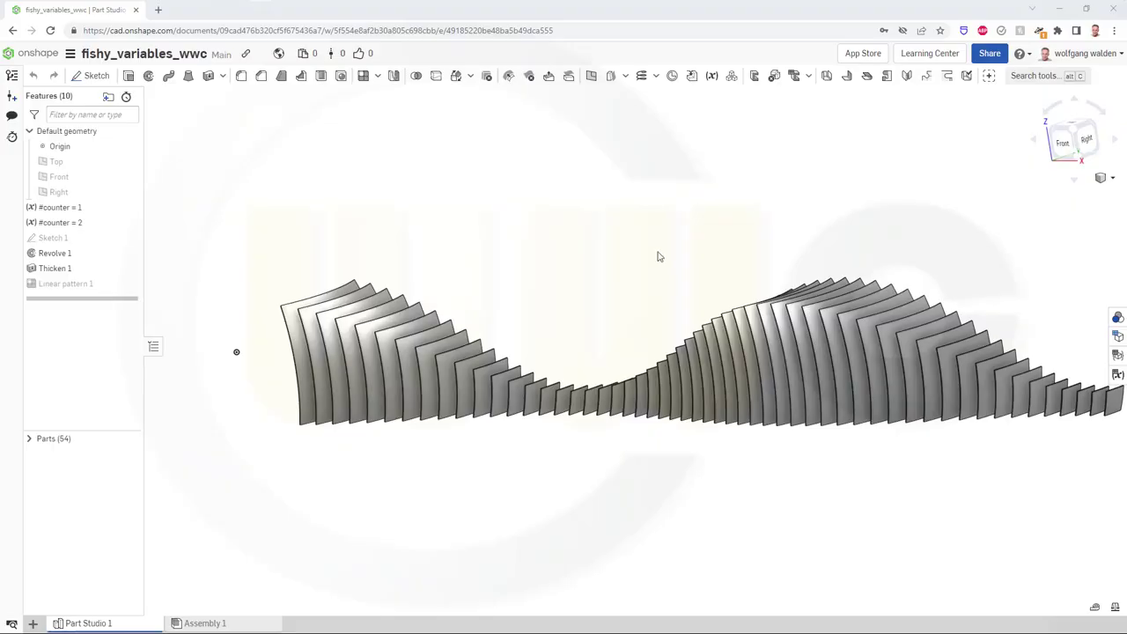
# Orbit the finished wavy fin row toward a front view.
pyautogui.moveTo(658, 256); pyautogui.dragTo(679, 283, button='right')
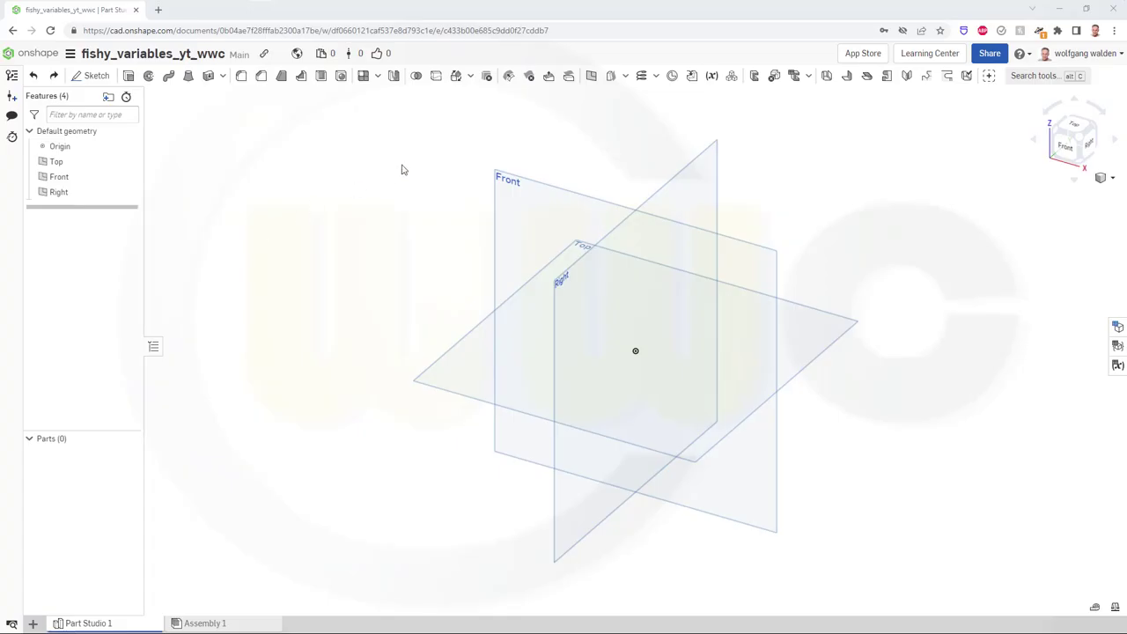
# Create a length variable #size with the value 50 mm.
pyautogui.click(711, 78)
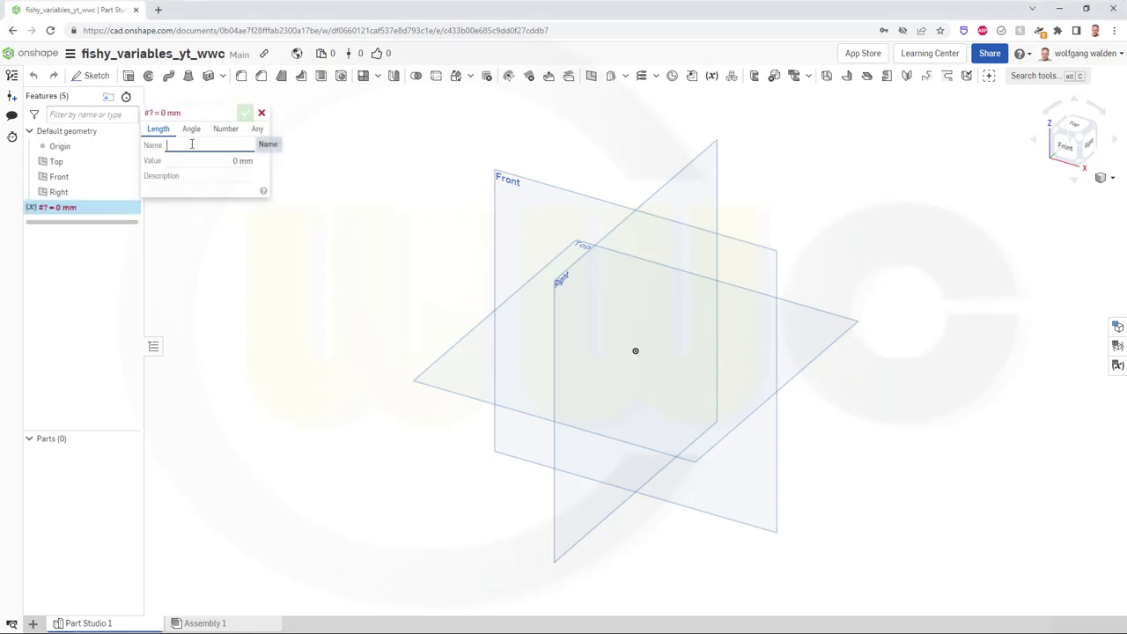
pyautogui.write('size')
pyautogui.press('Tab')
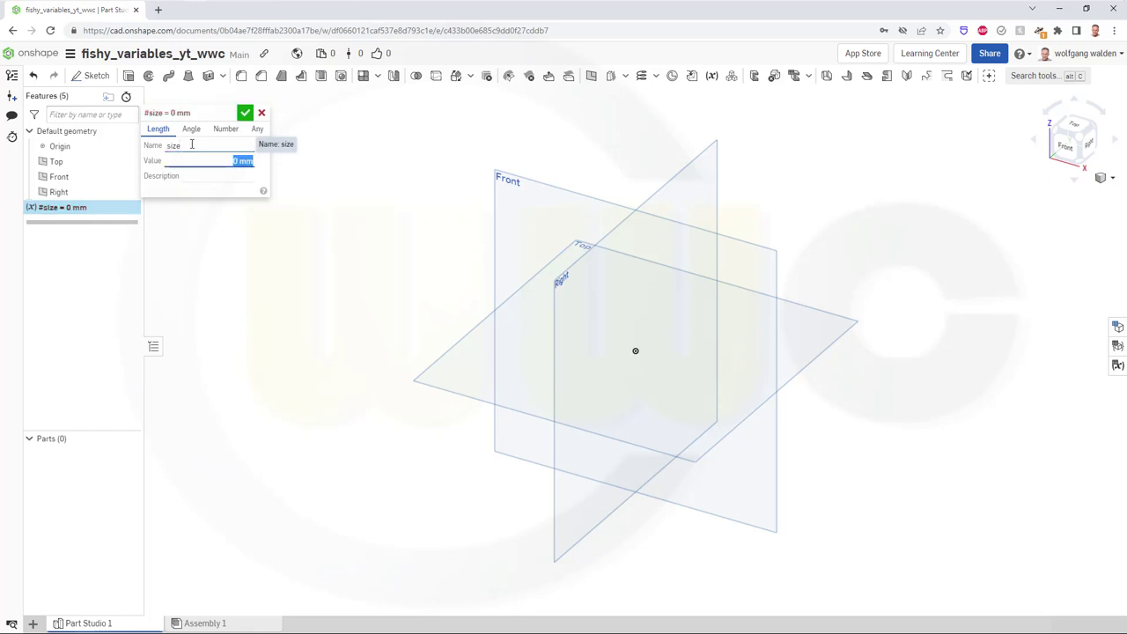
pyautogui.write('50')
pyautogui.press('Return')
pyautogui.click(245, 115)
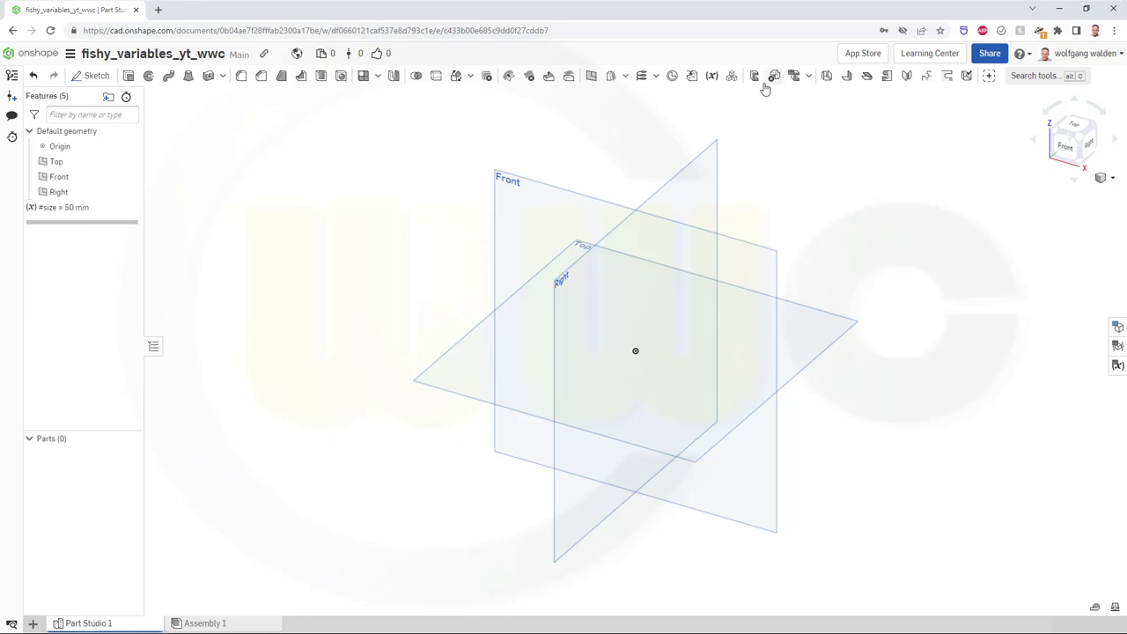
# Create an angle variable #startoffset with the value 30 deg.
pyautogui.click(712, 77)
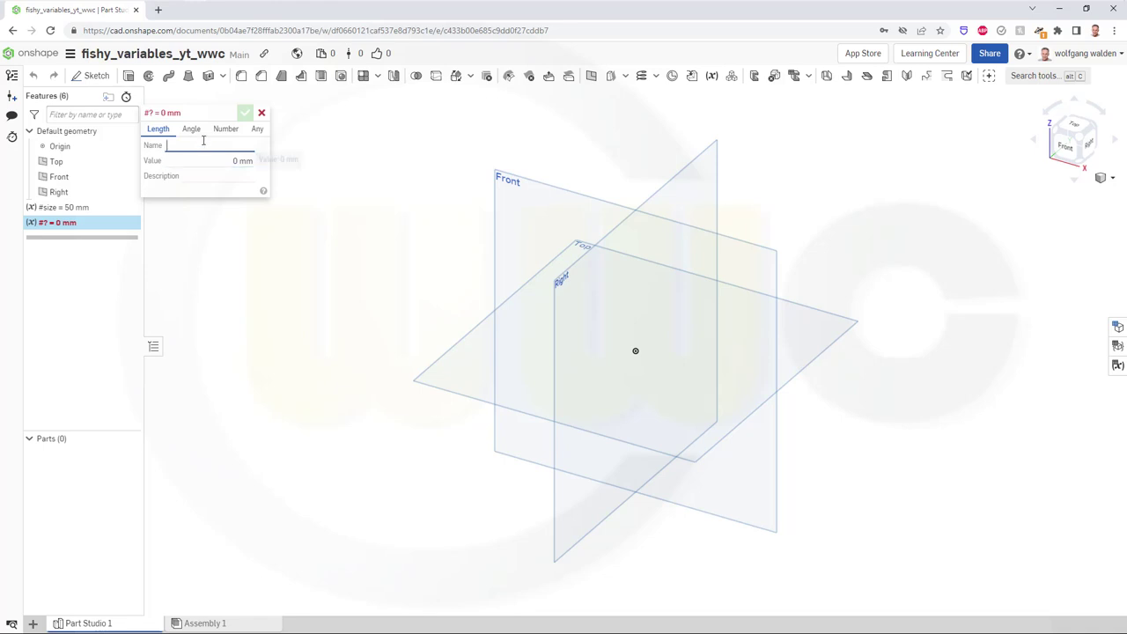
pyautogui.click(191, 129)
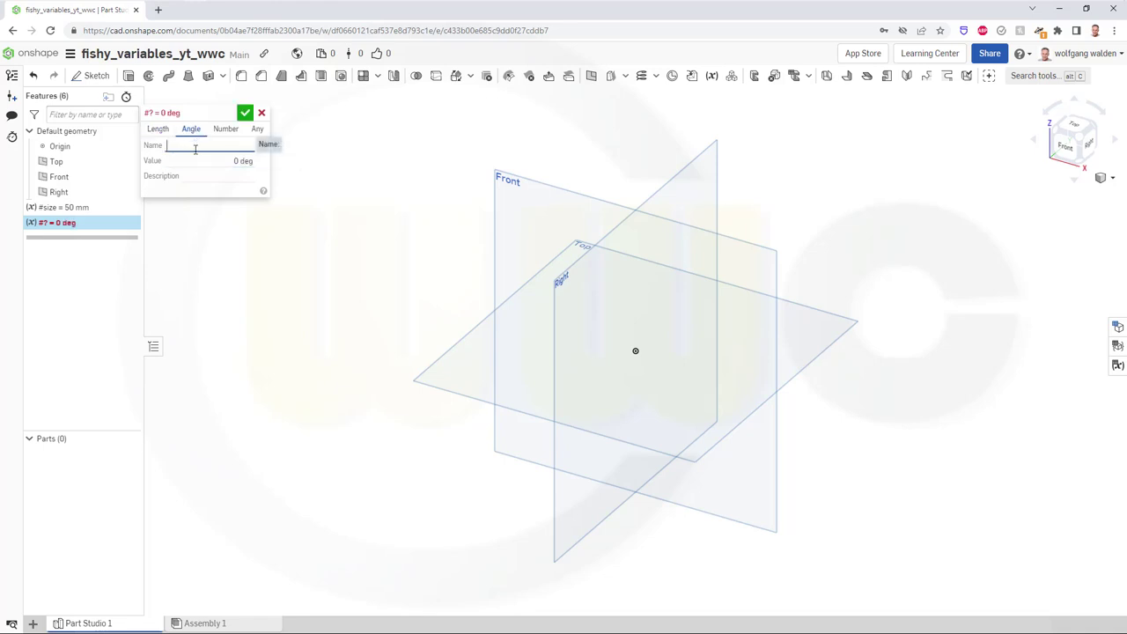
pyautogui.write('startoffset')
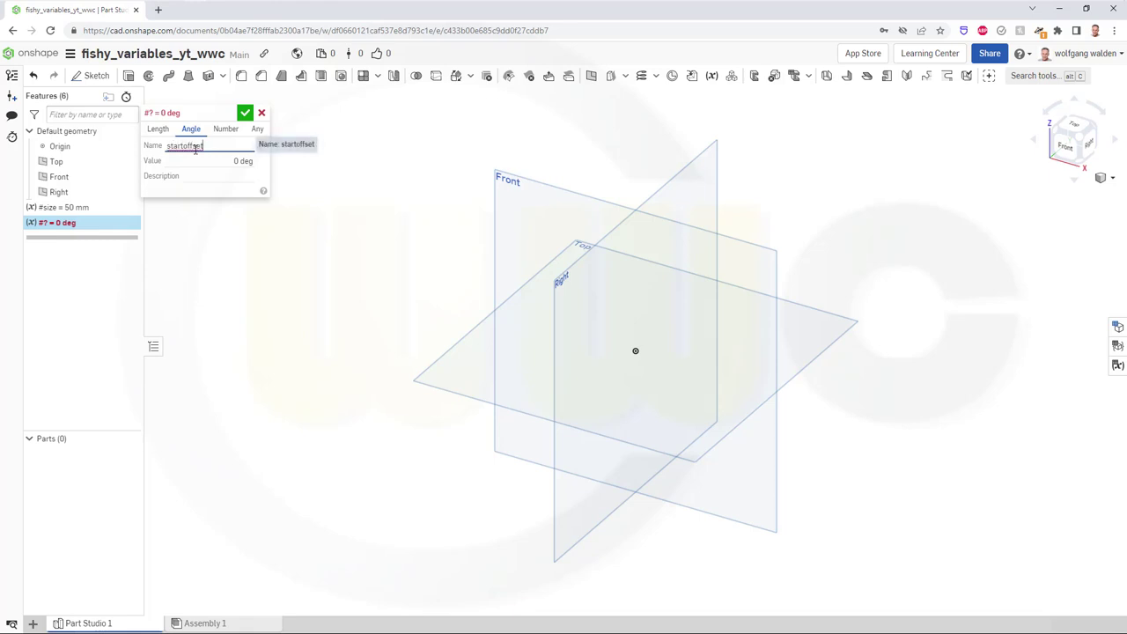
pyautogui.press('Tab')
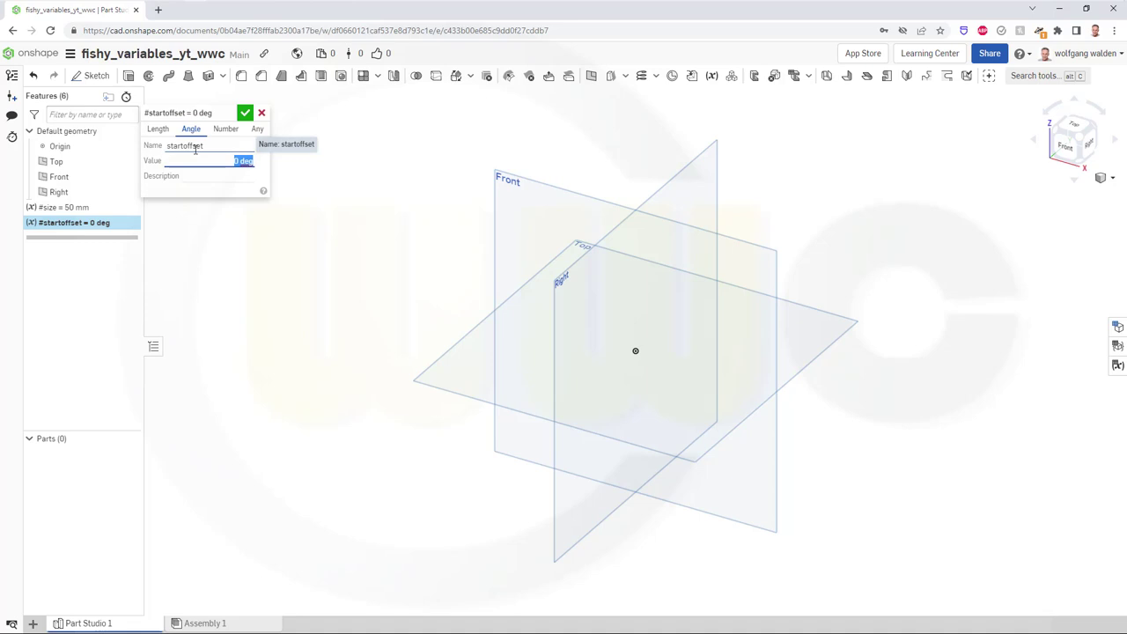
pyautogui.write('30')
pyautogui.press('Return')
pyautogui.click(246, 113)
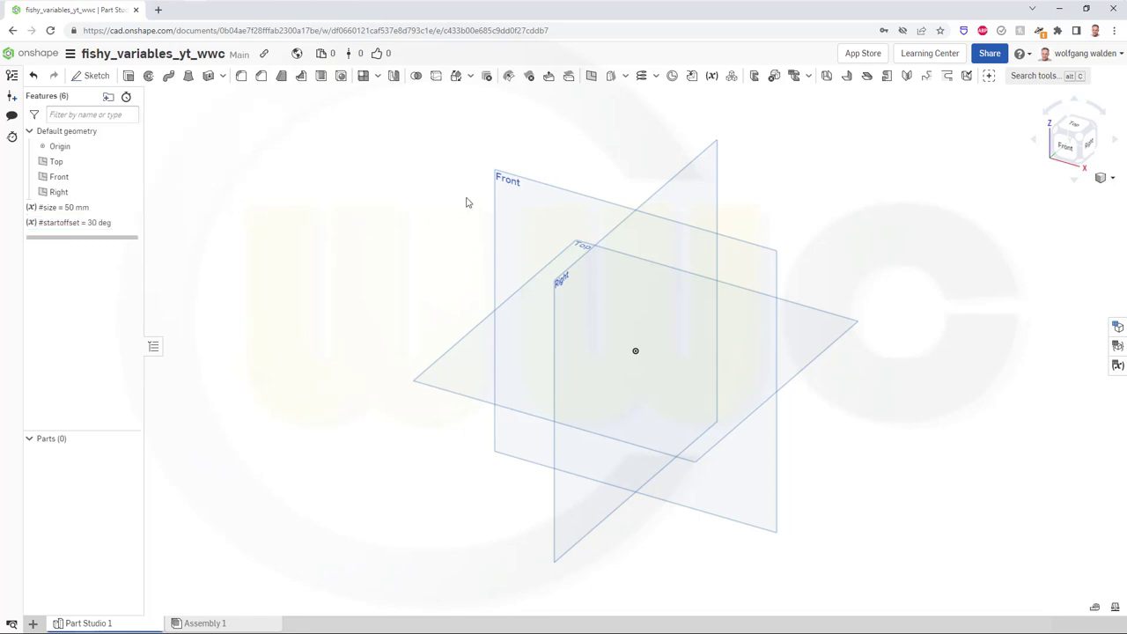
# Create an angle variable #scalefactor with the value 20 deg.
pyautogui.click(711, 76)
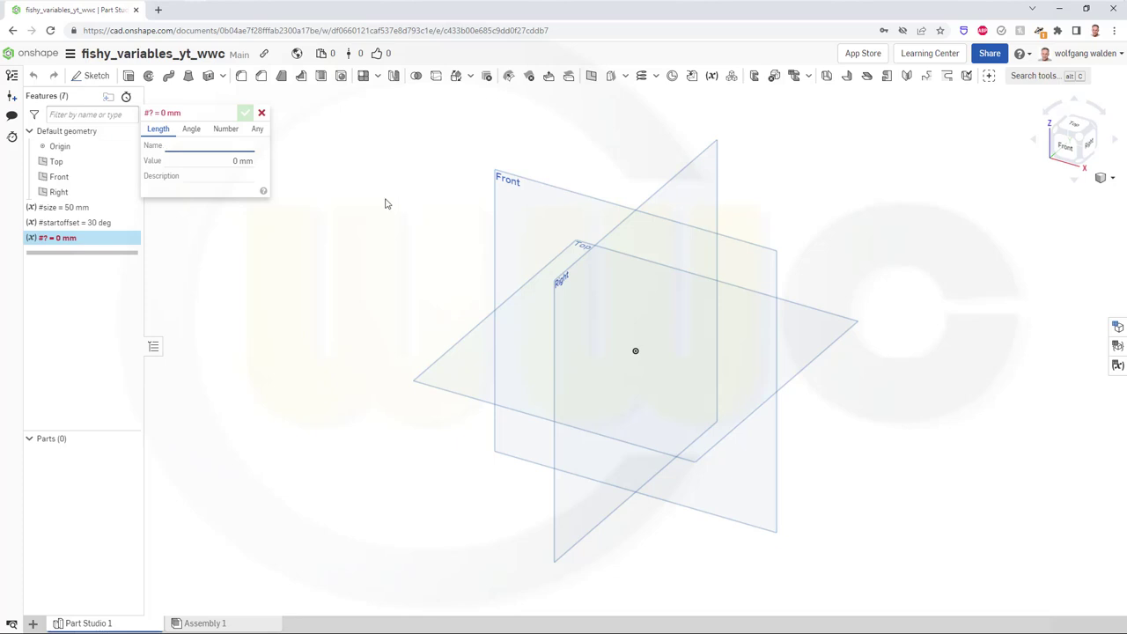
pyautogui.click(191, 129)
pyautogui.click(192, 147)
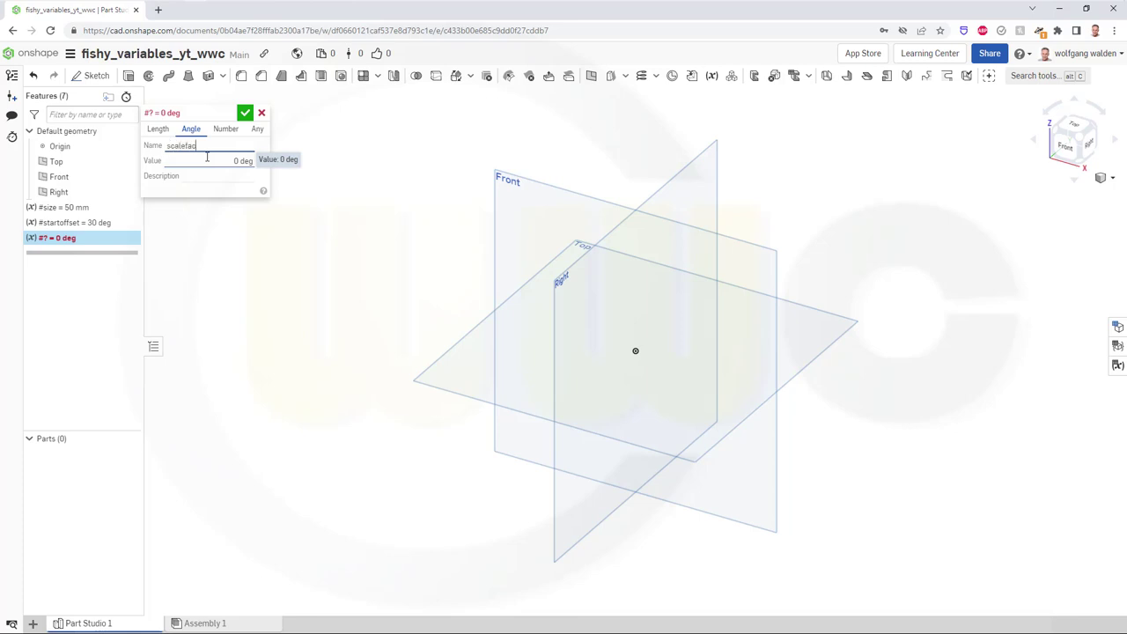
pyautogui.click(207, 158)
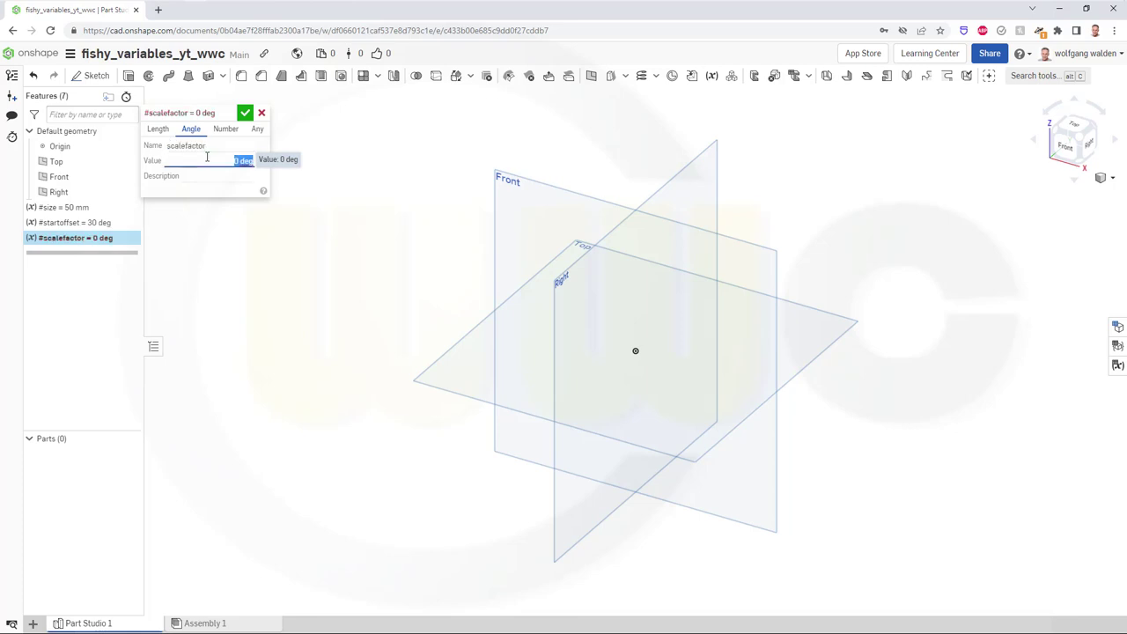
pyautogui.write('20')
pyautogui.press('Return')
pyautogui.click(245, 113)
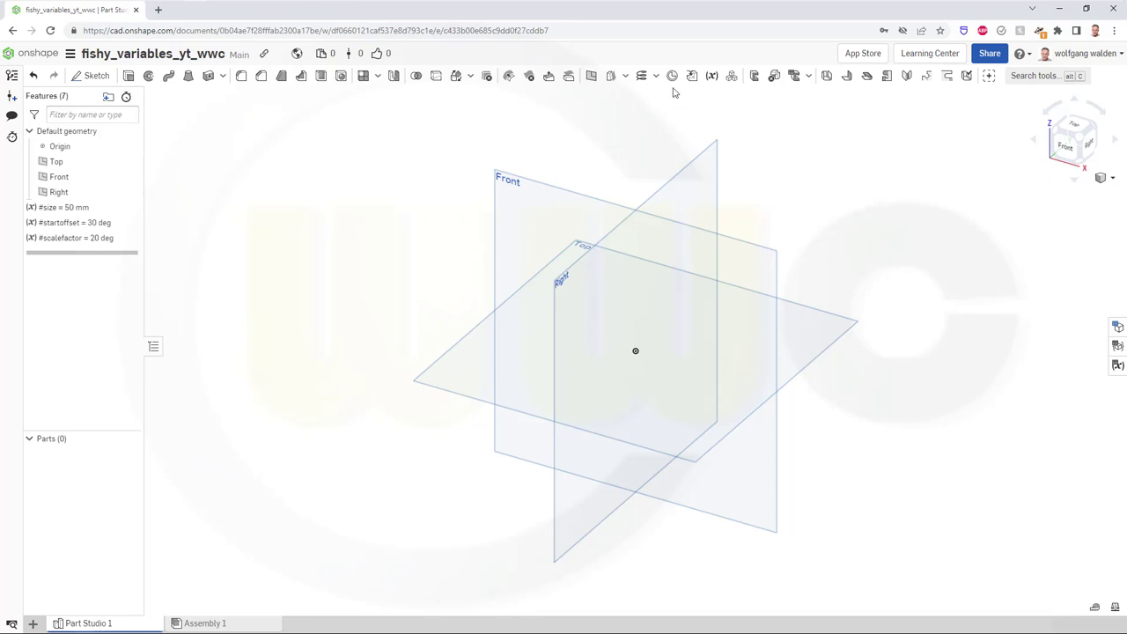
# Create an angle variable #increment, replacing the default 0 deg with 10 deg.
pyautogui.click(711, 76)
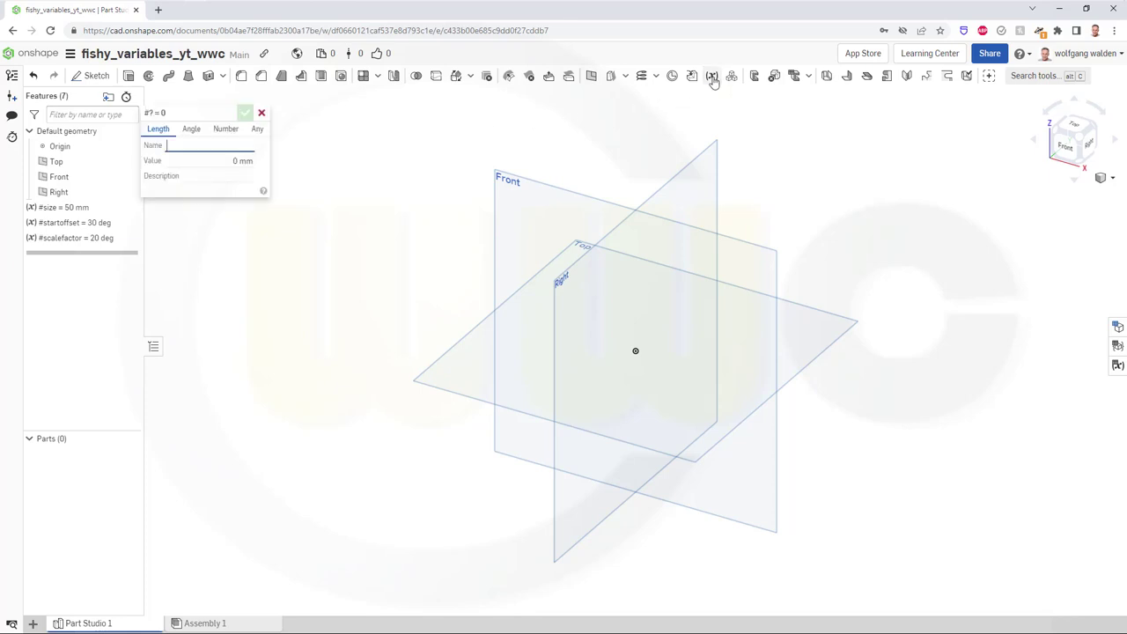
pyautogui.click(192, 129)
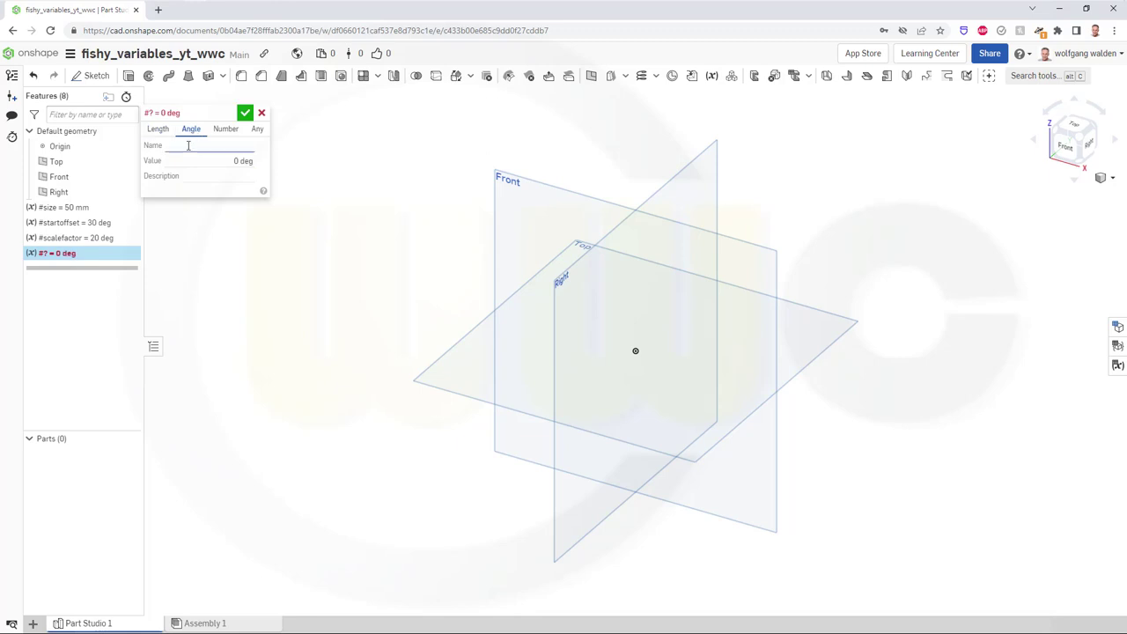
pyautogui.click(203, 144)
pyautogui.write('increment')
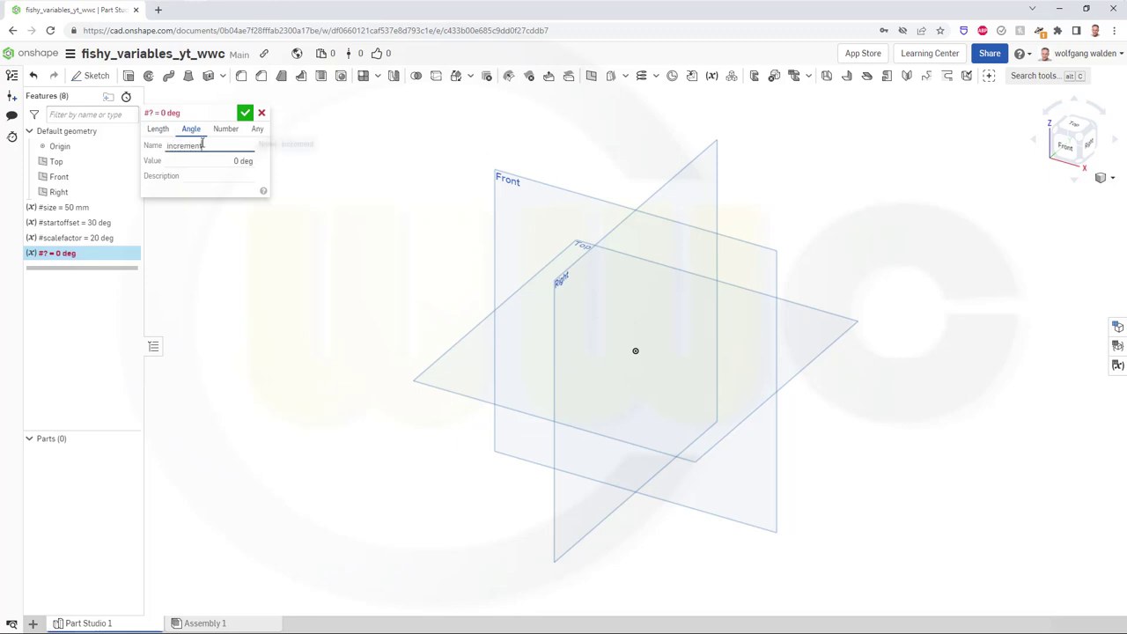
pyautogui.press('Tab')
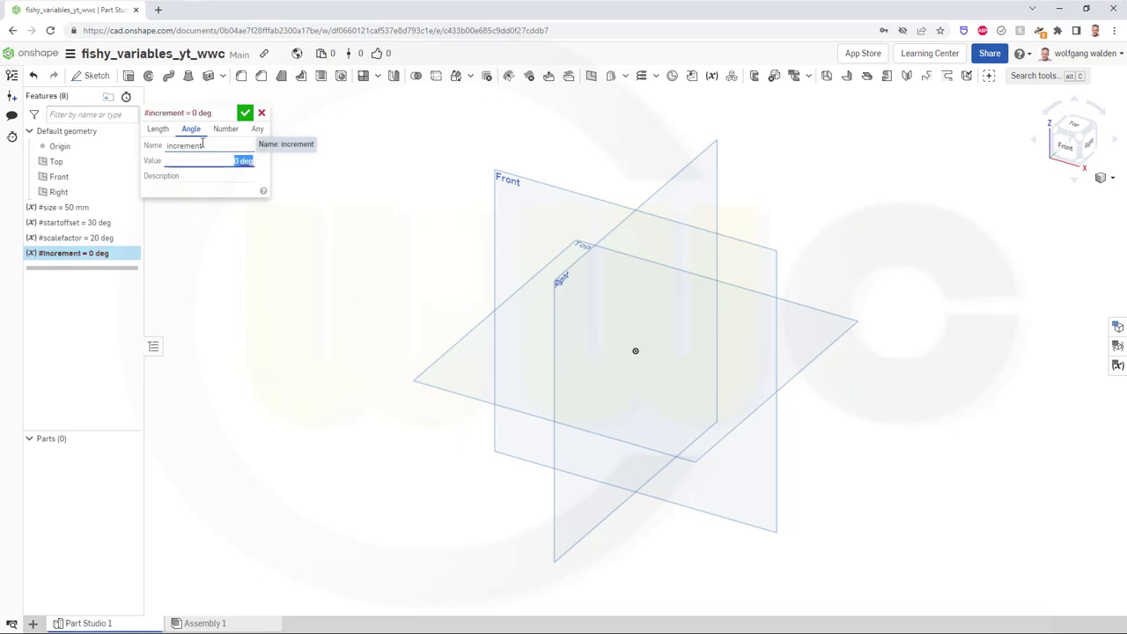
pyautogui.press('BackSpace')
pyautogui.write('10')
pyautogui.press('Return')
pyautogui.click(245, 112)
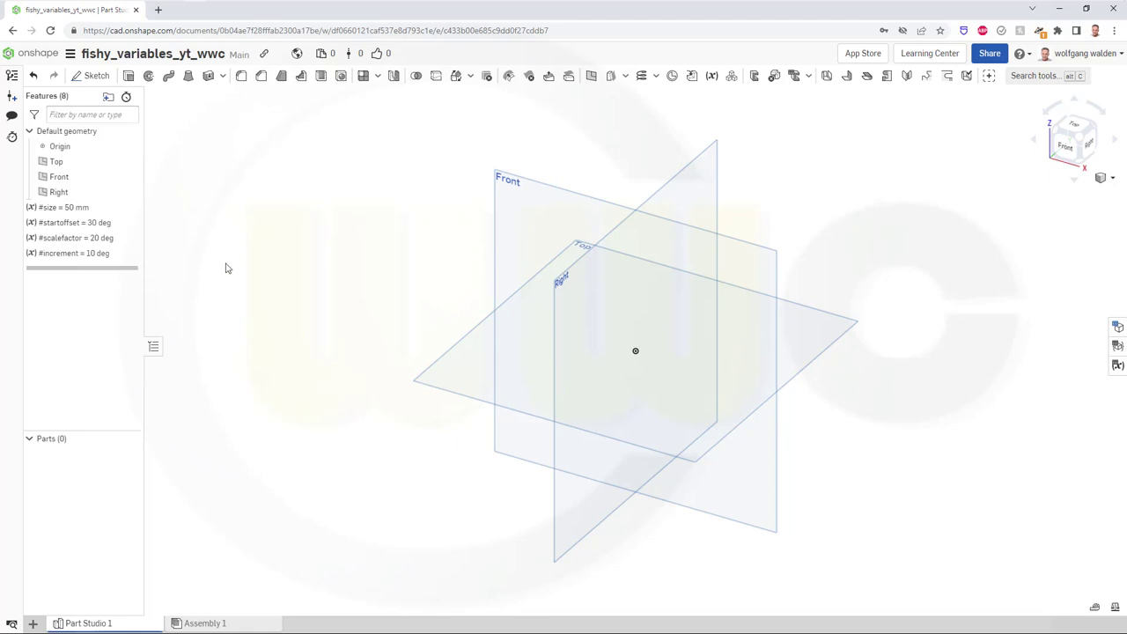
# Create a number variable #counter with the value 1.
pyautogui.click(712, 76)
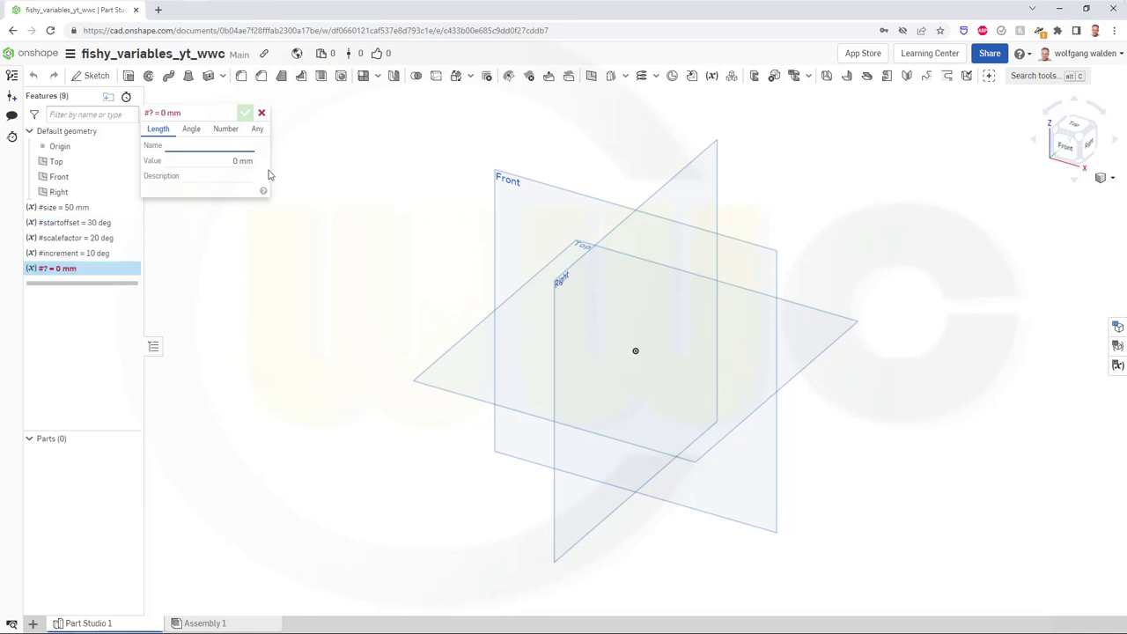
pyautogui.click(225, 129)
pyautogui.click(224, 156)
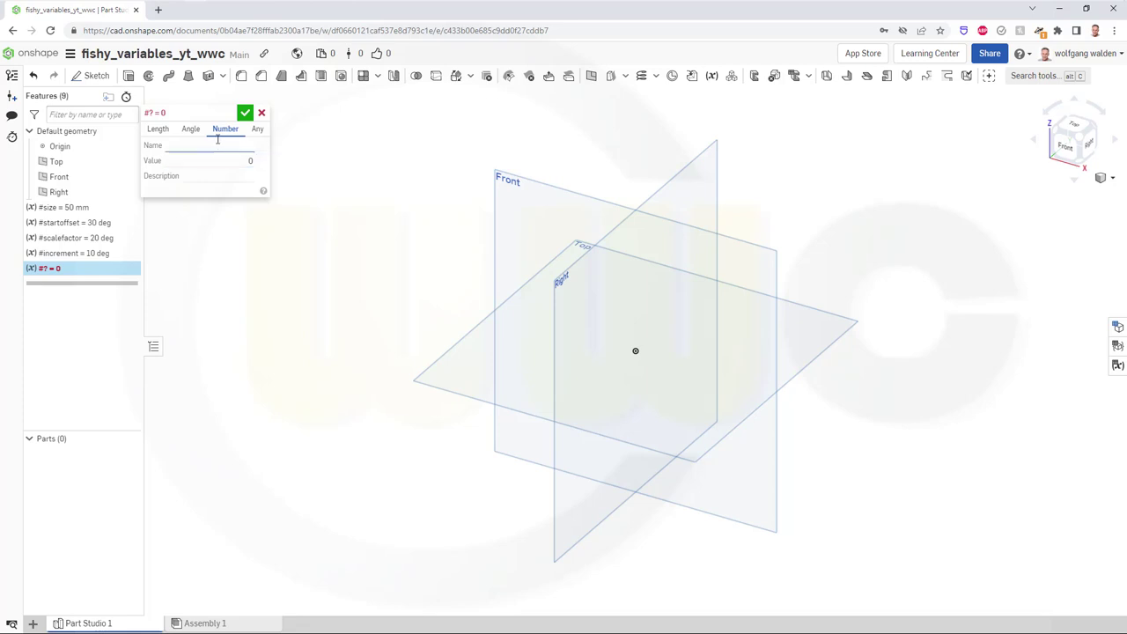
pyautogui.click(214, 146)
pyautogui.write('counter')
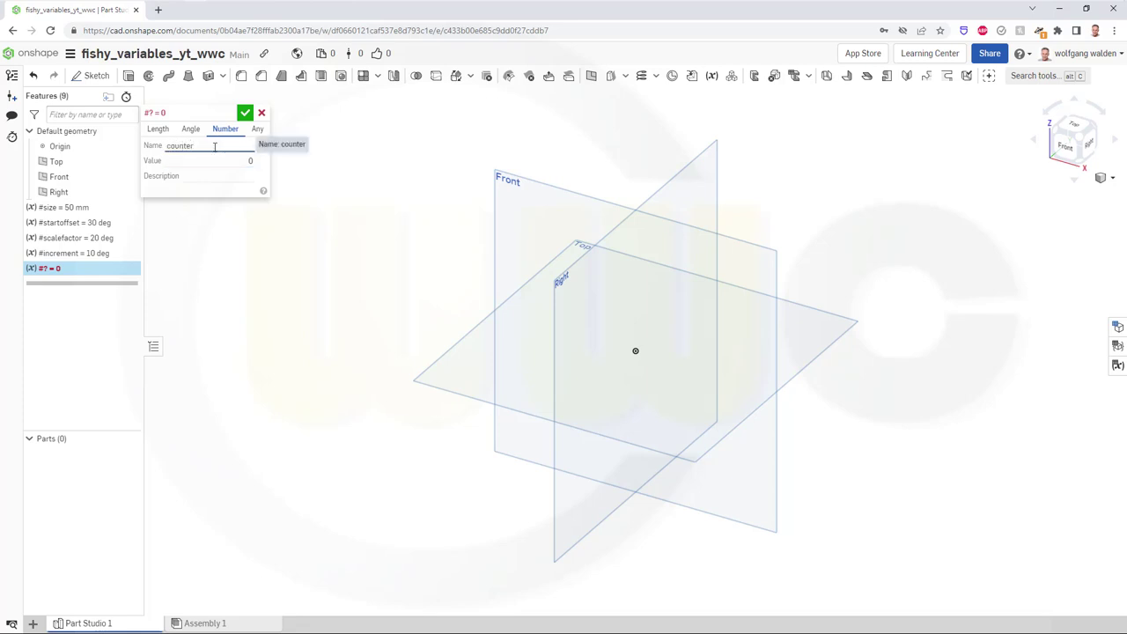
pyautogui.press('Tab')
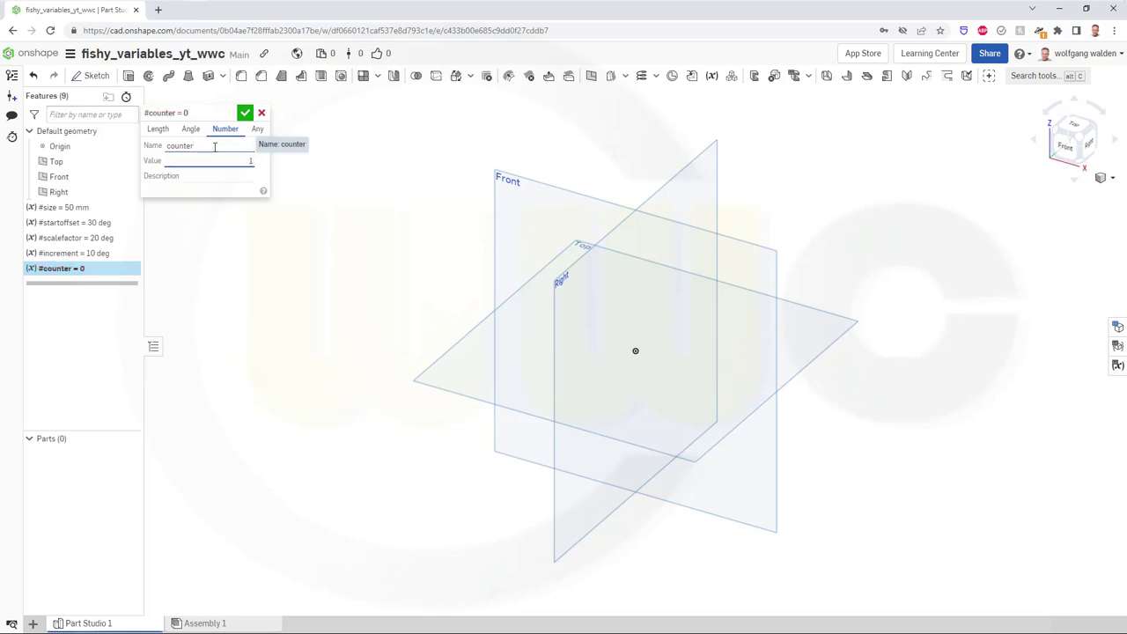
pyautogui.click(245, 113)
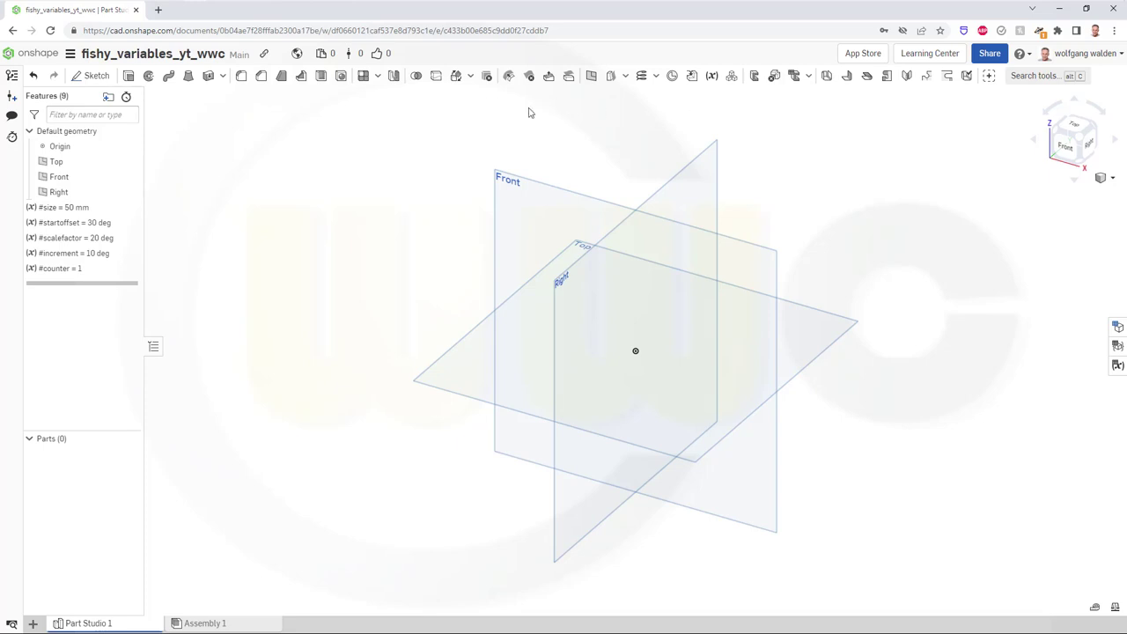
# Add another number variable #counter defined as #counter+1, evaluating to 2.
pyautogui.click(711, 76)
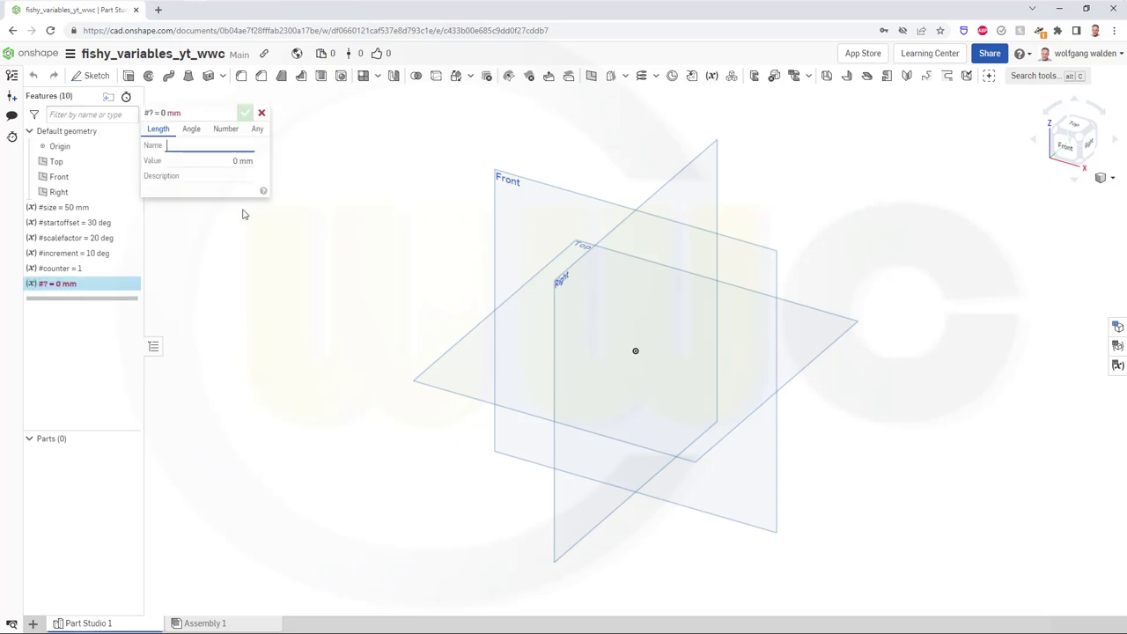
pyautogui.click(226, 129)
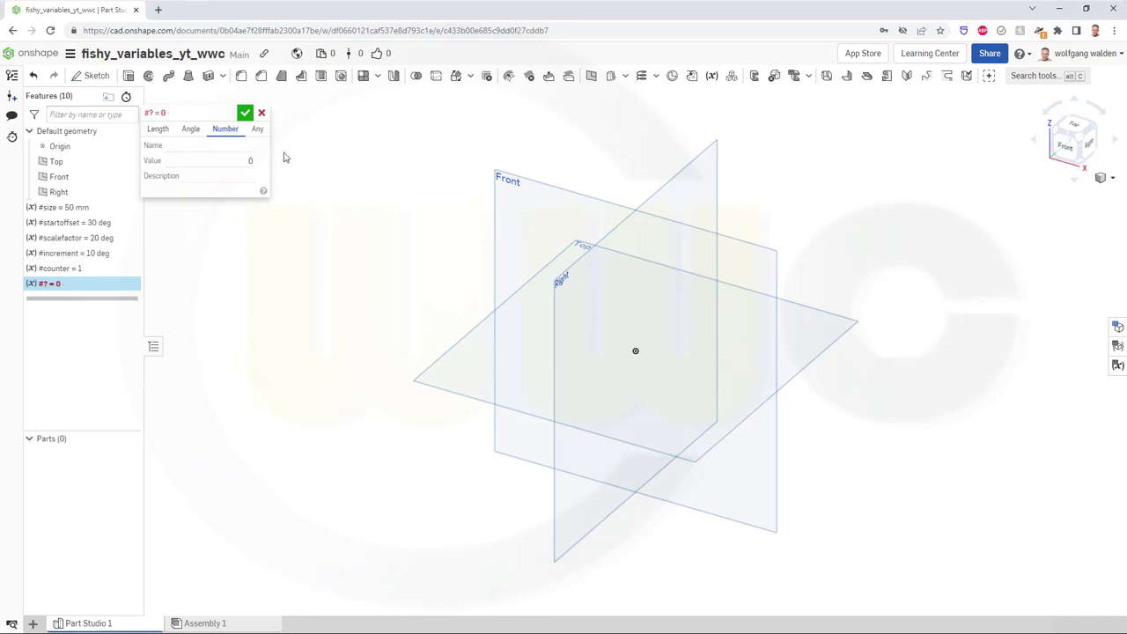
pyautogui.click(224, 146)
pyautogui.write('counter')
pyautogui.press('Tab')
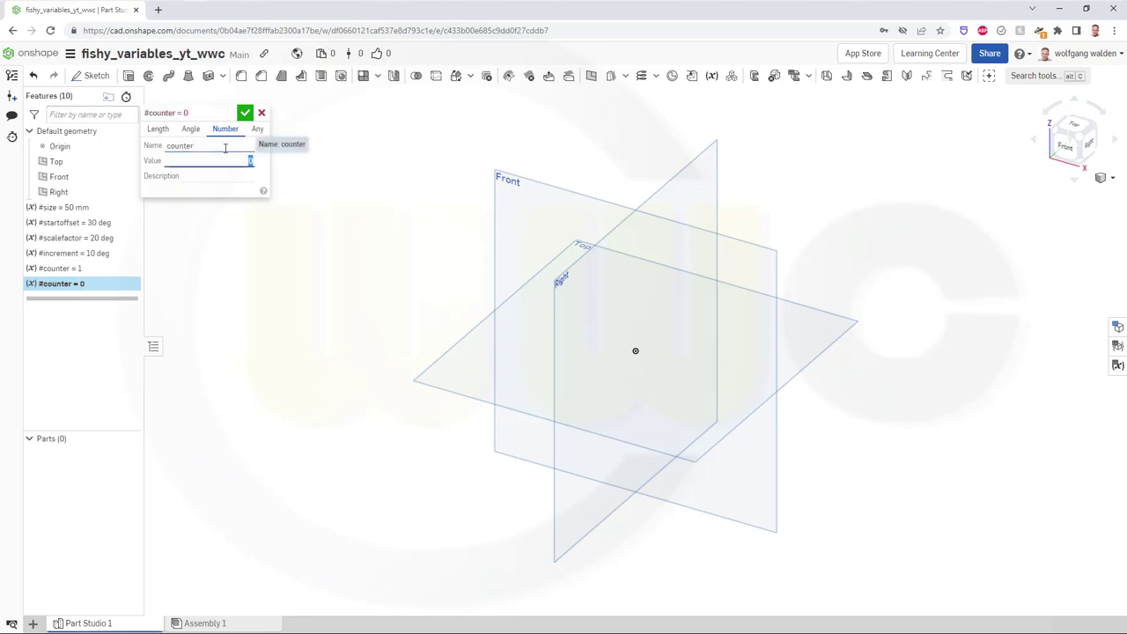
pyautogui.write('cou')
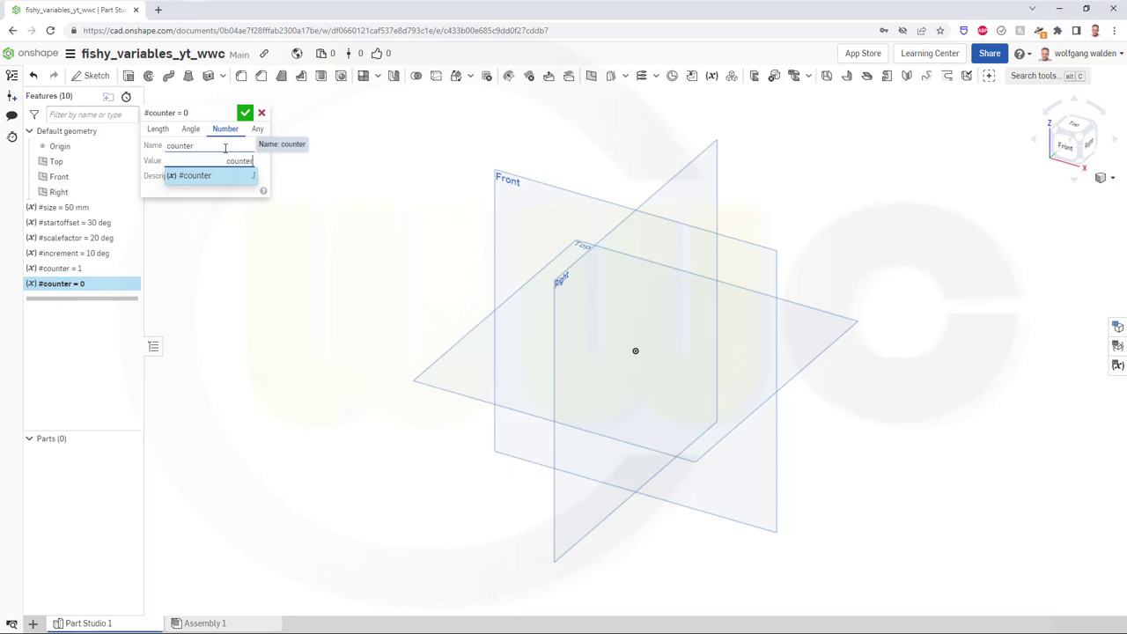
pyautogui.write('nter')
pyautogui.press('Return')
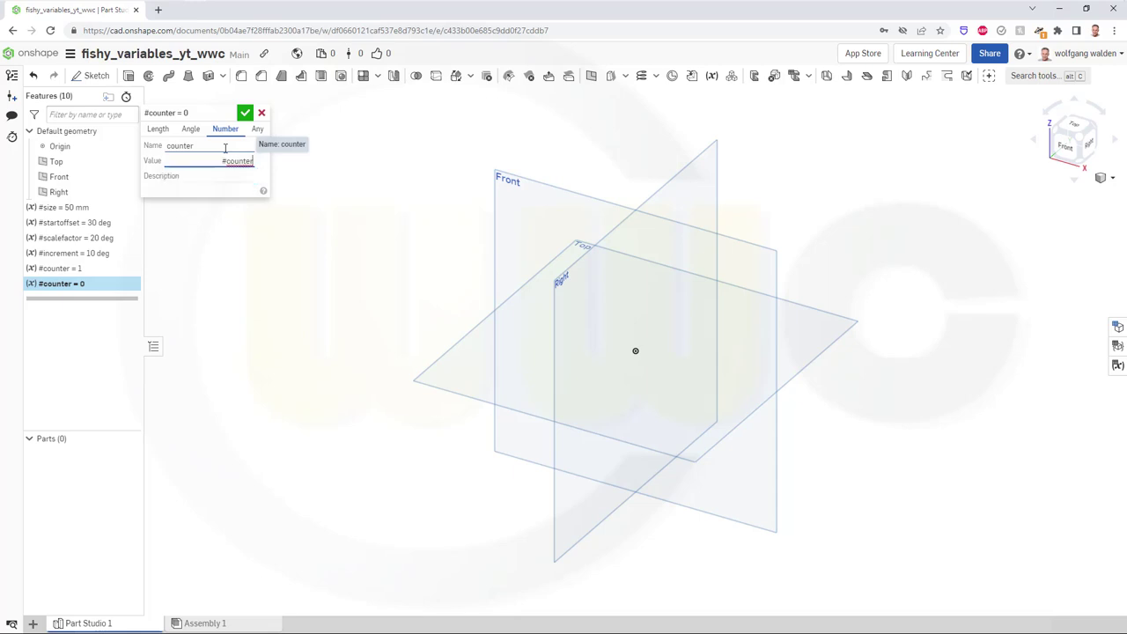
pyautogui.write('+1')
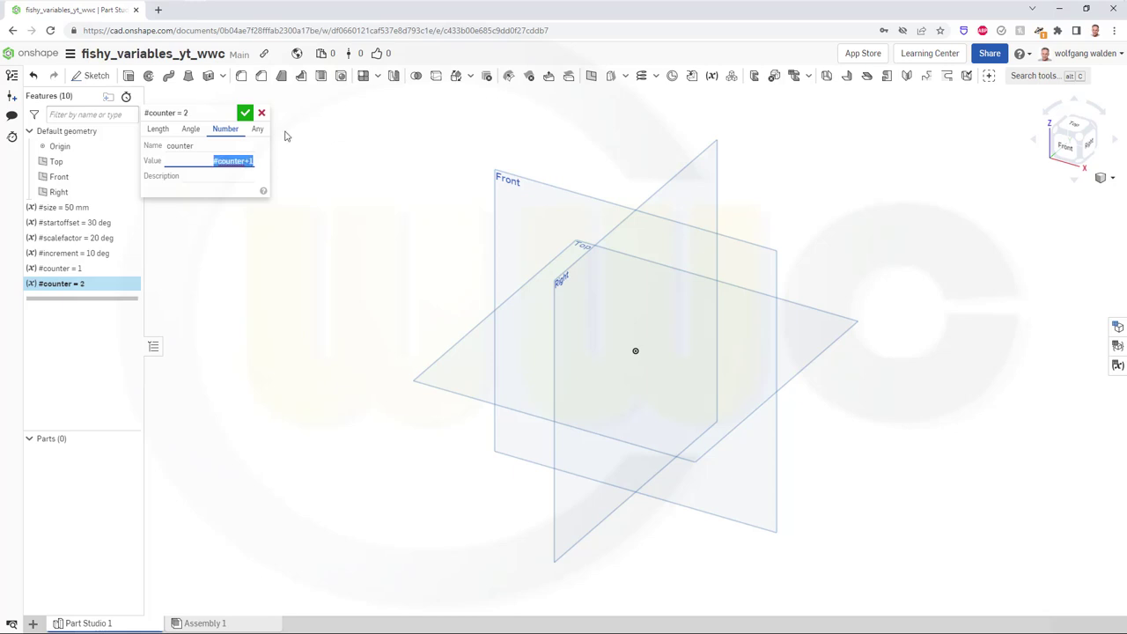
pyautogui.click(245, 113)
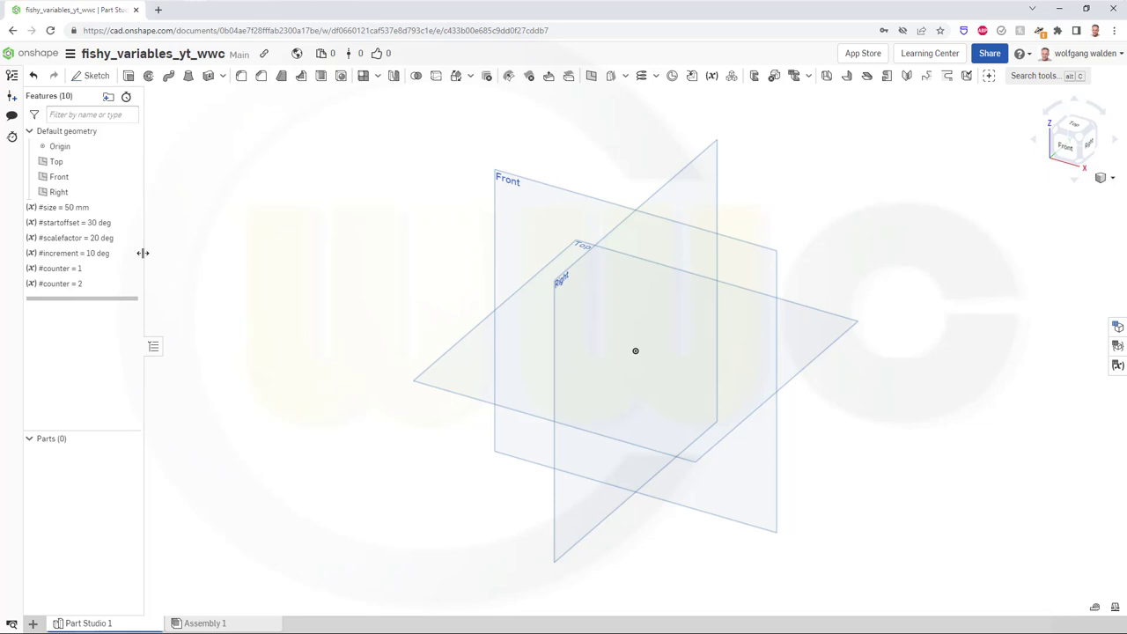
# Change #startoffset to 20 deg and start Sketch 1 on the Front plane.
pyautogui.doubleClick(99, 223)
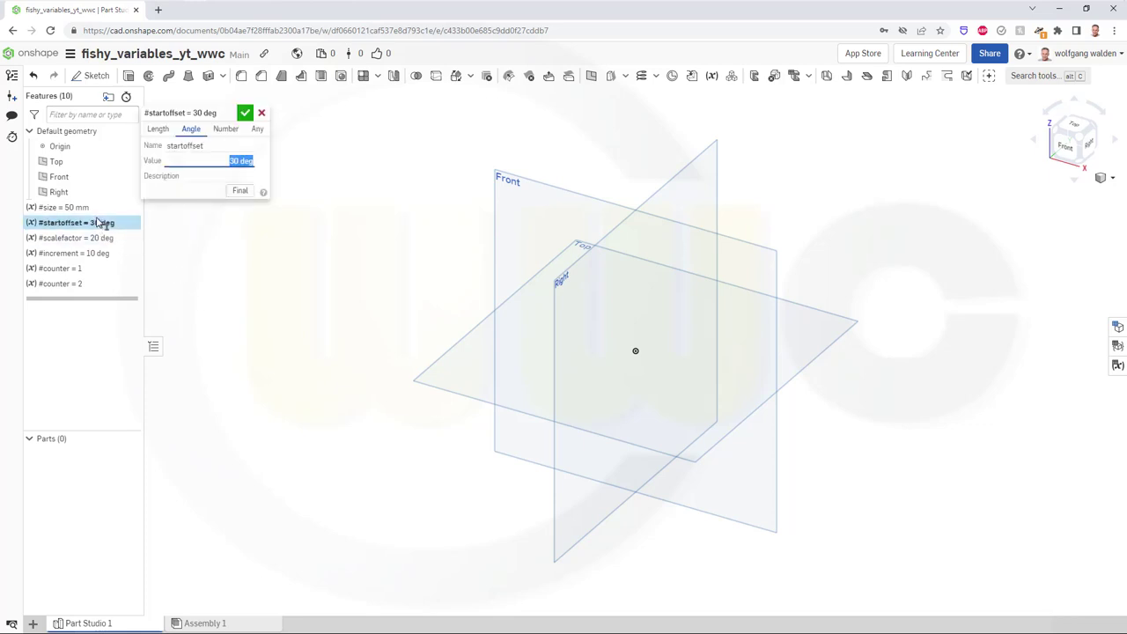
pyautogui.write('20')
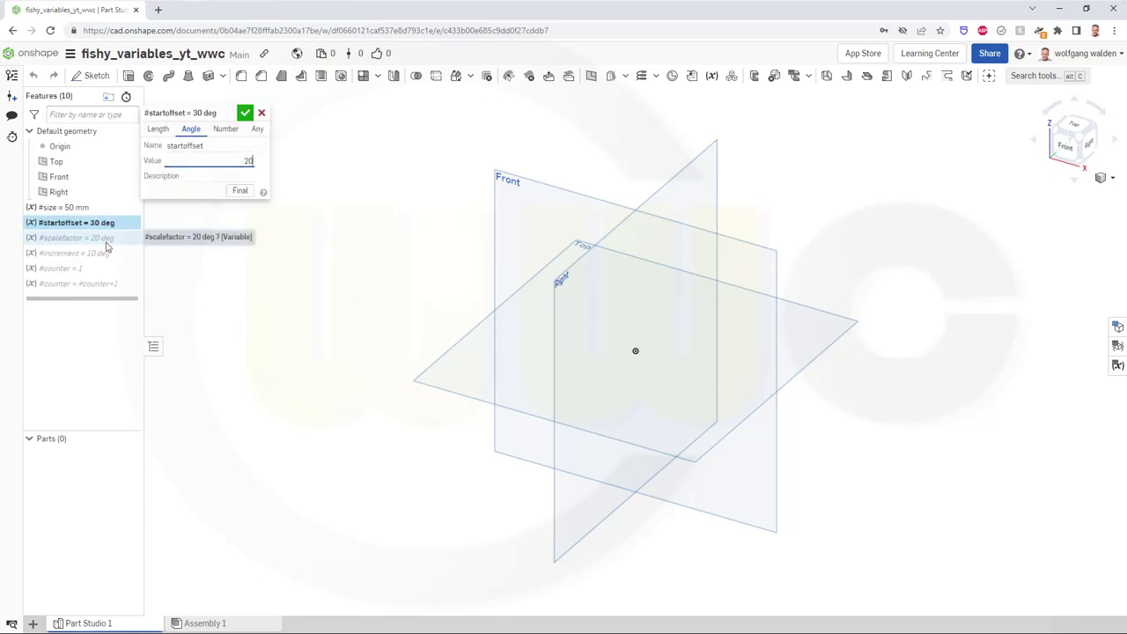
pyautogui.press('Return')
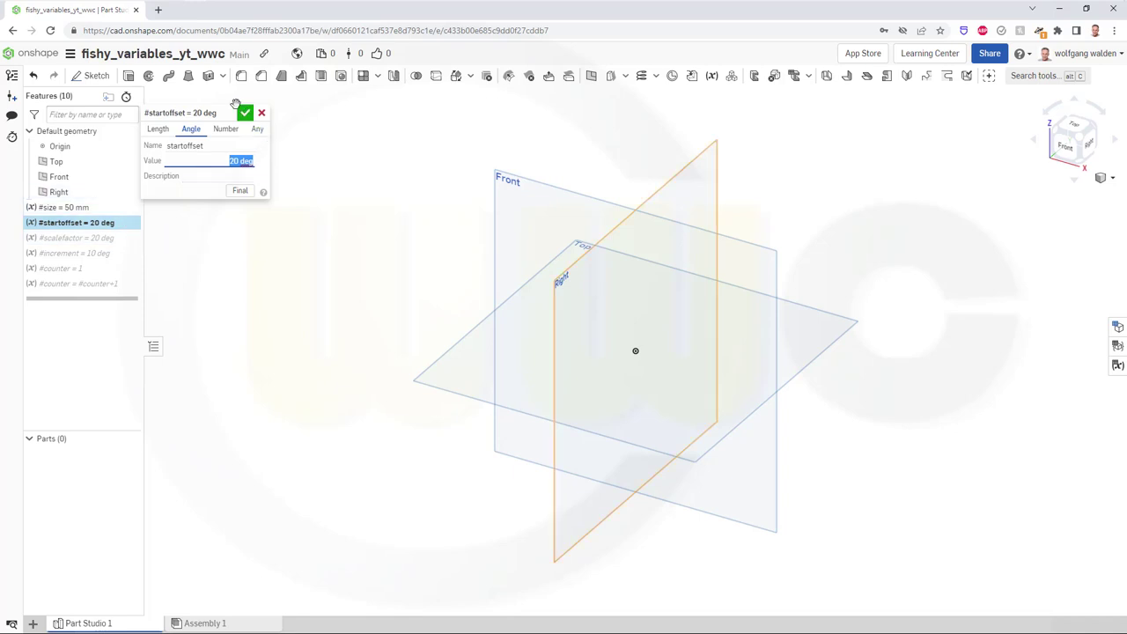
pyautogui.click(245, 115)
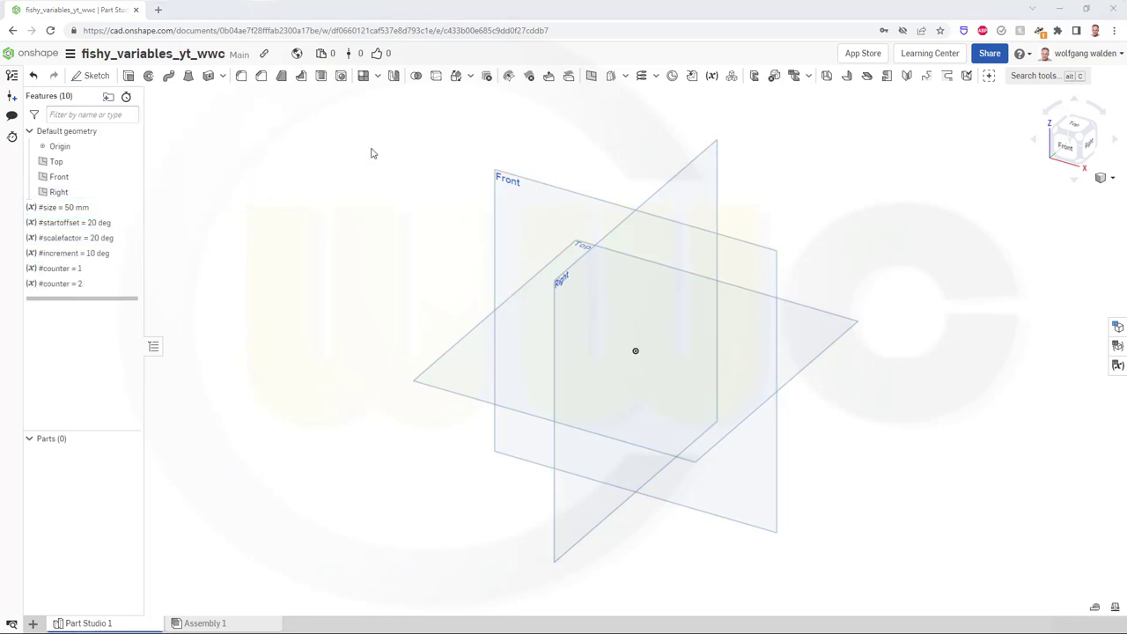
pyautogui.click(72, 77)
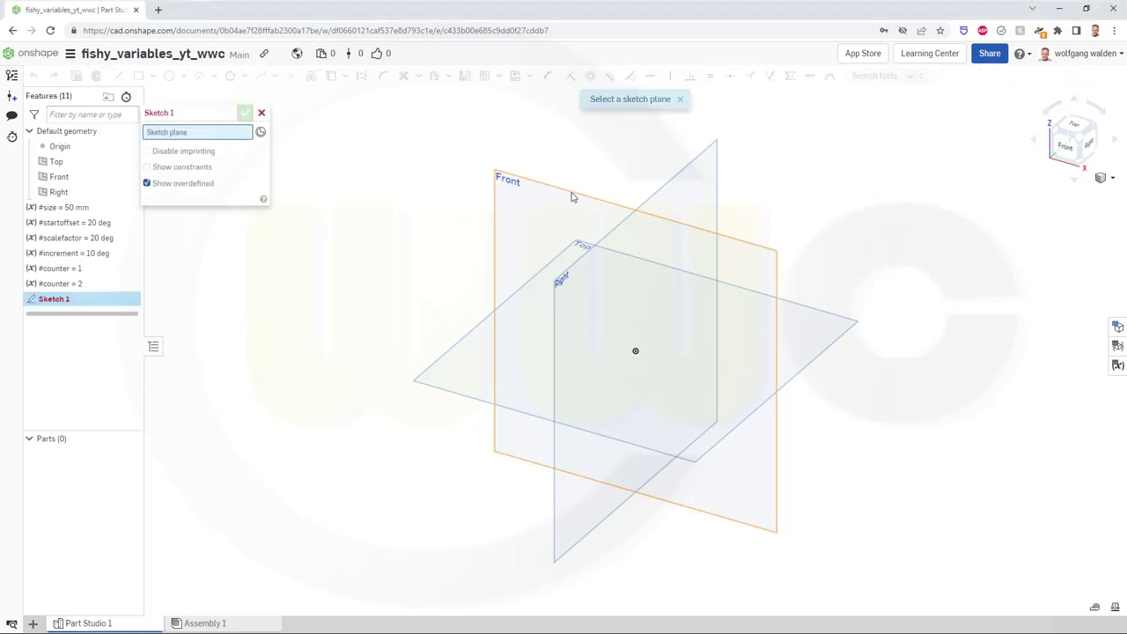
pyautogui.click(573, 196)
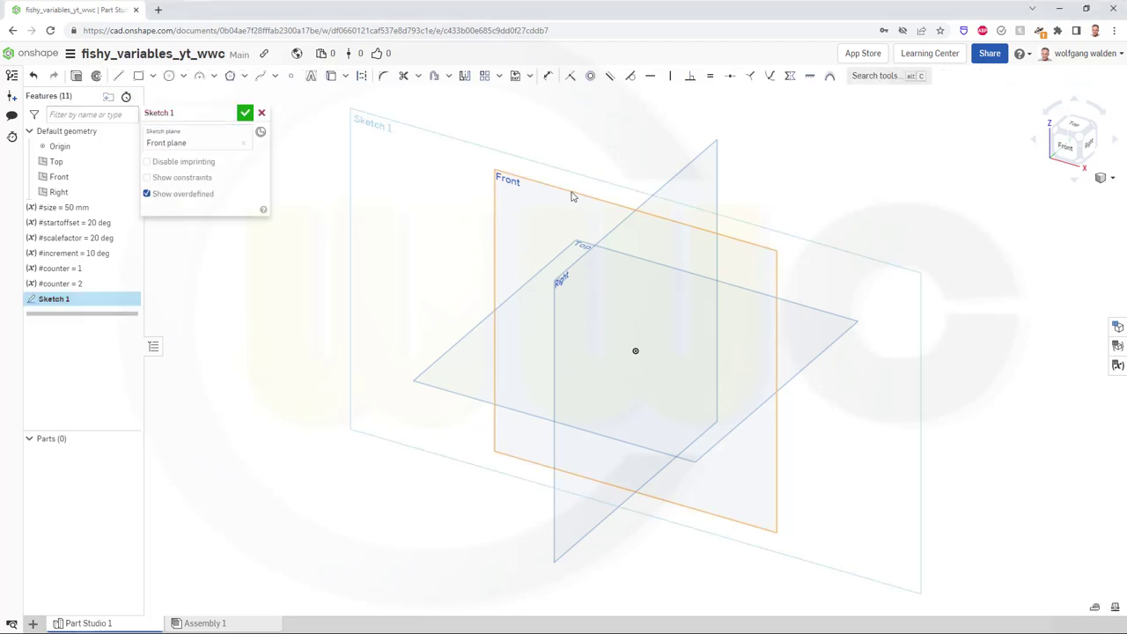
# Looking normal to the Front plane, draw a circle centred on the origin.
pyautogui.click(1070, 153)
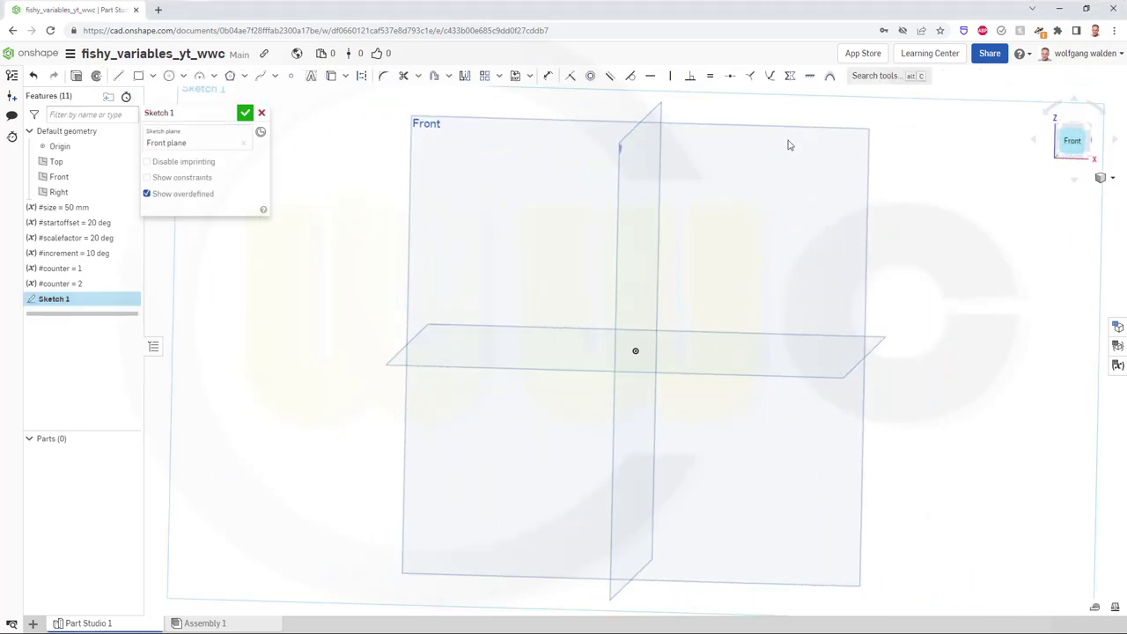
pyautogui.click(169, 76)
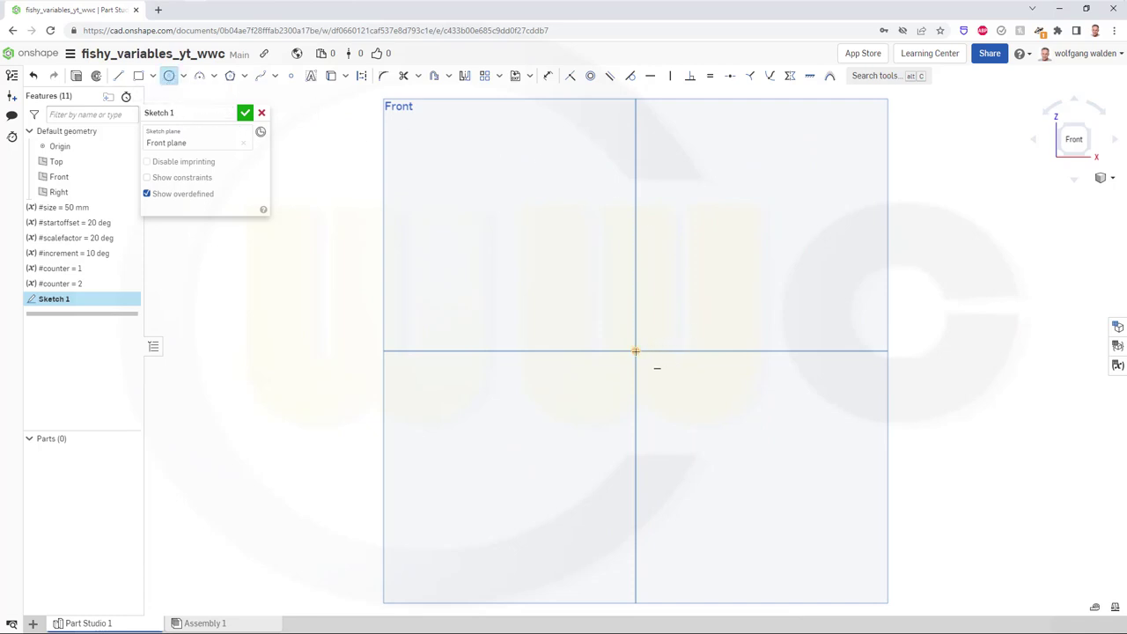
pyautogui.click(635, 351)
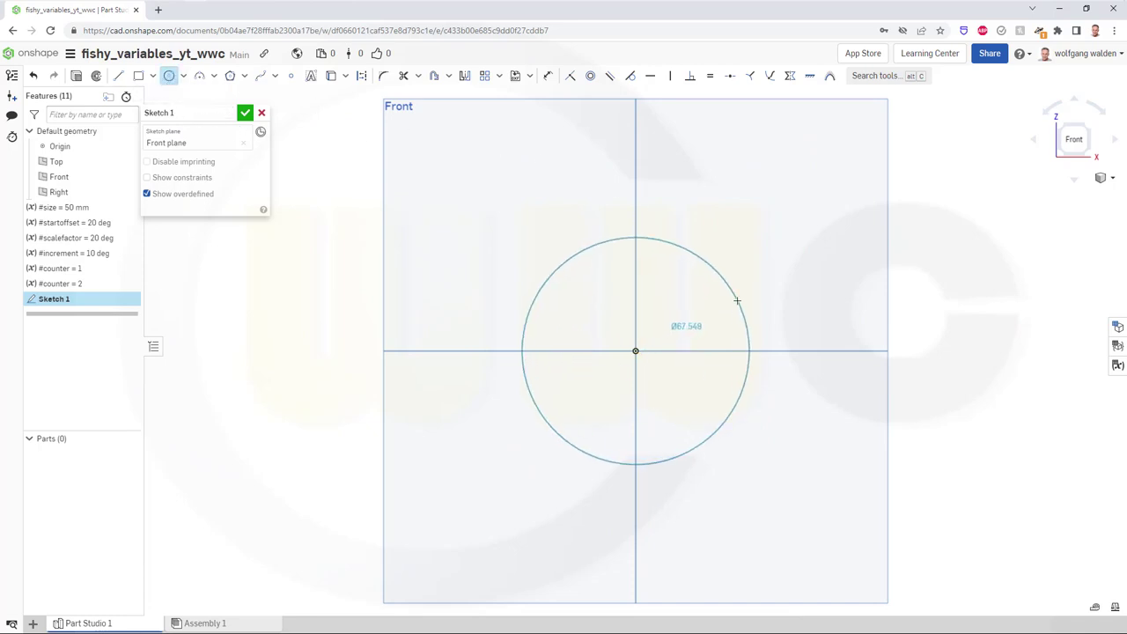
pyautogui.click(741, 299)
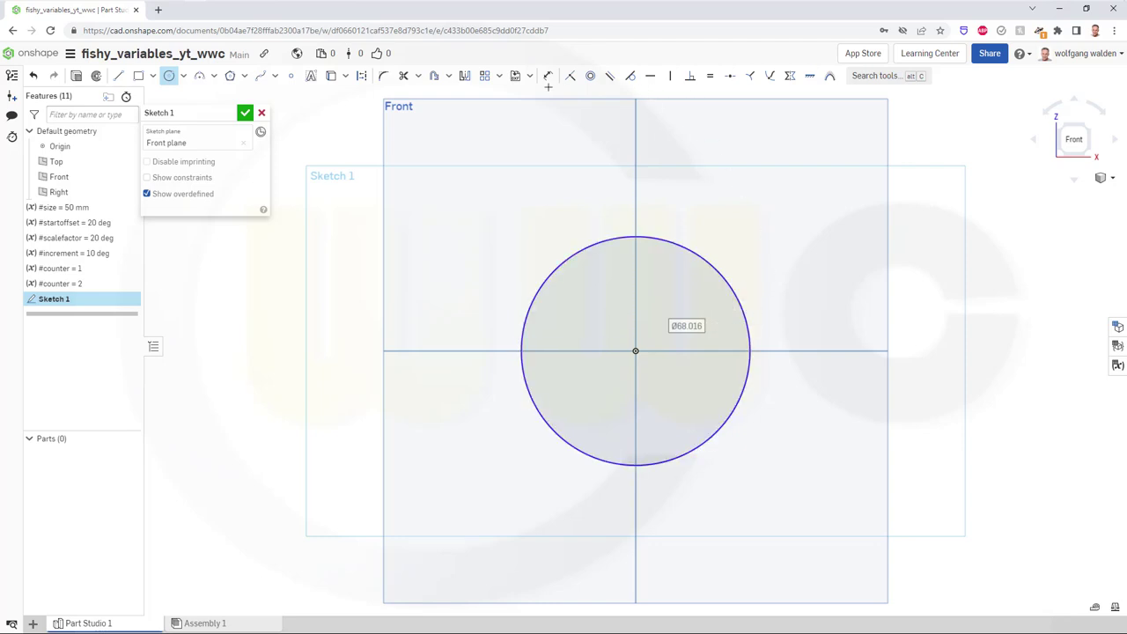
# Dimension the circle's diameter with #size, giving Ø50.
pyautogui.click(548, 76)
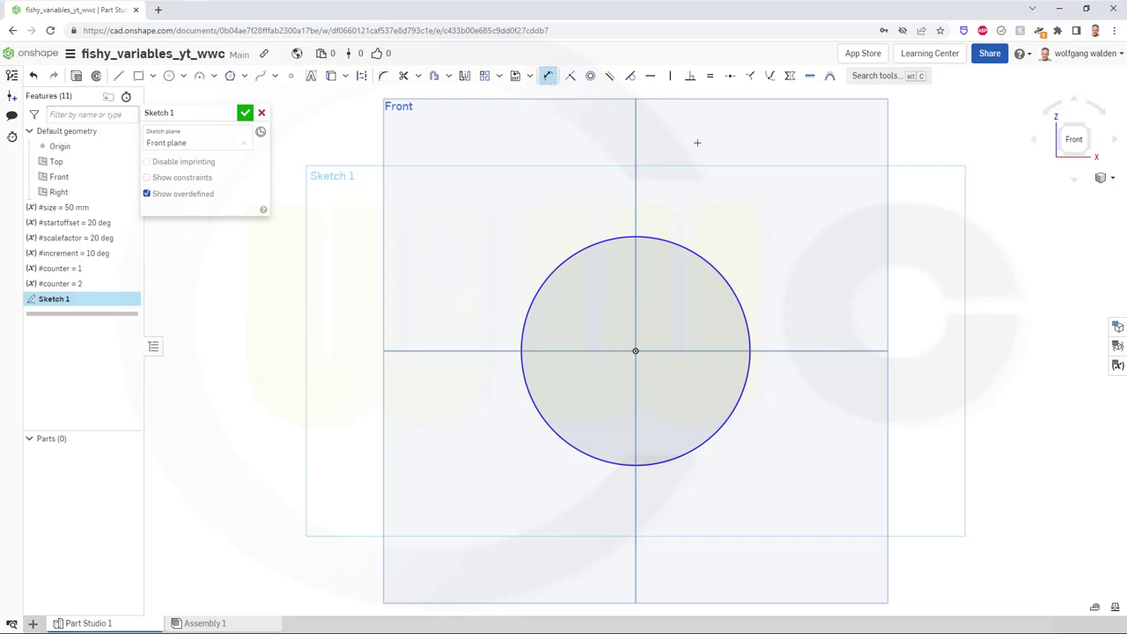
pyautogui.click(742, 258)
pyautogui.click(805, 234)
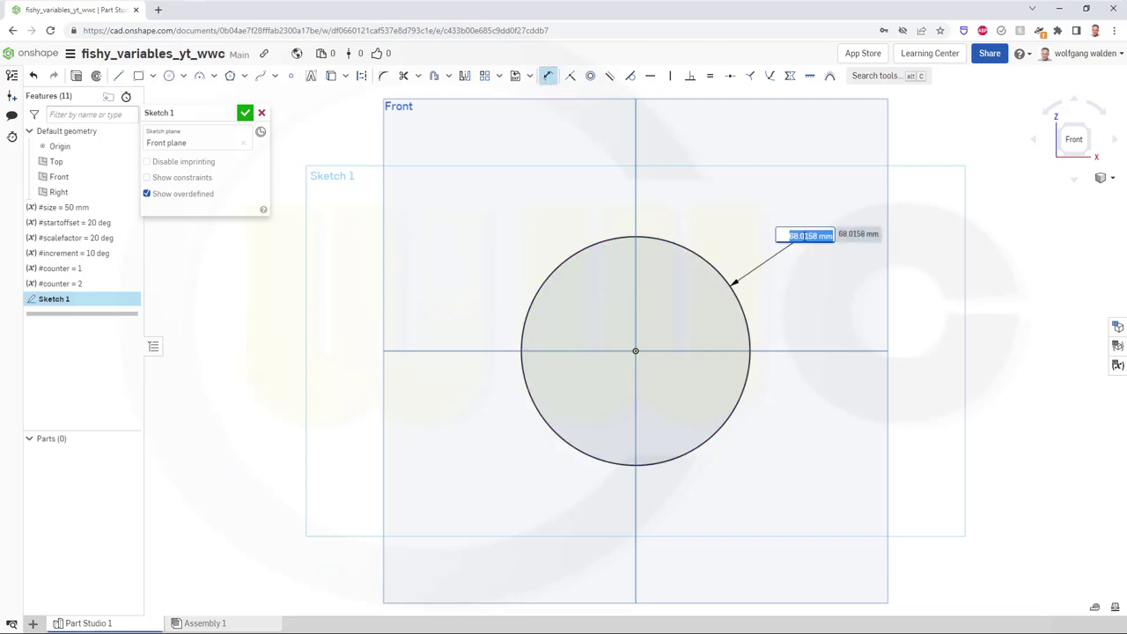
pyautogui.write('#size')
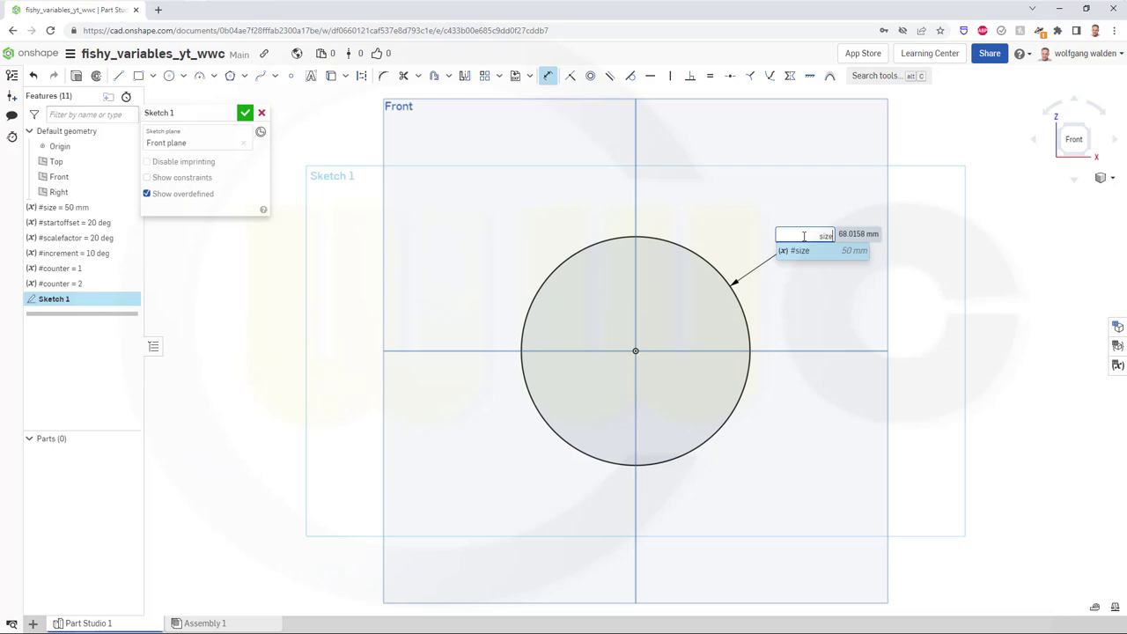
pyautogui.press('Return')
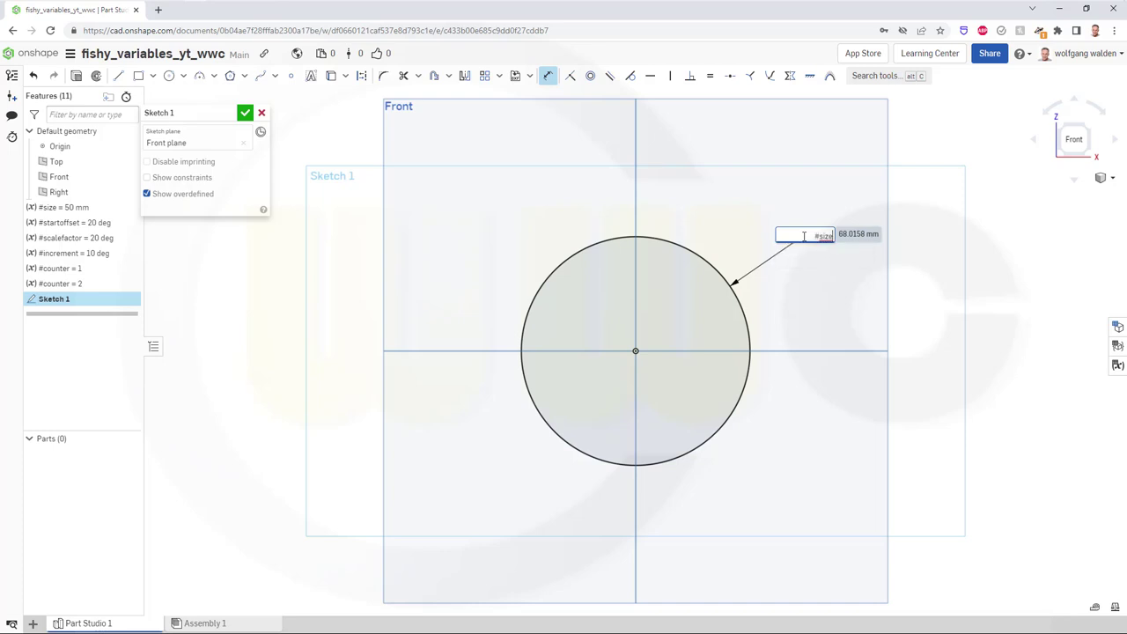
pyautogui.press('Return')
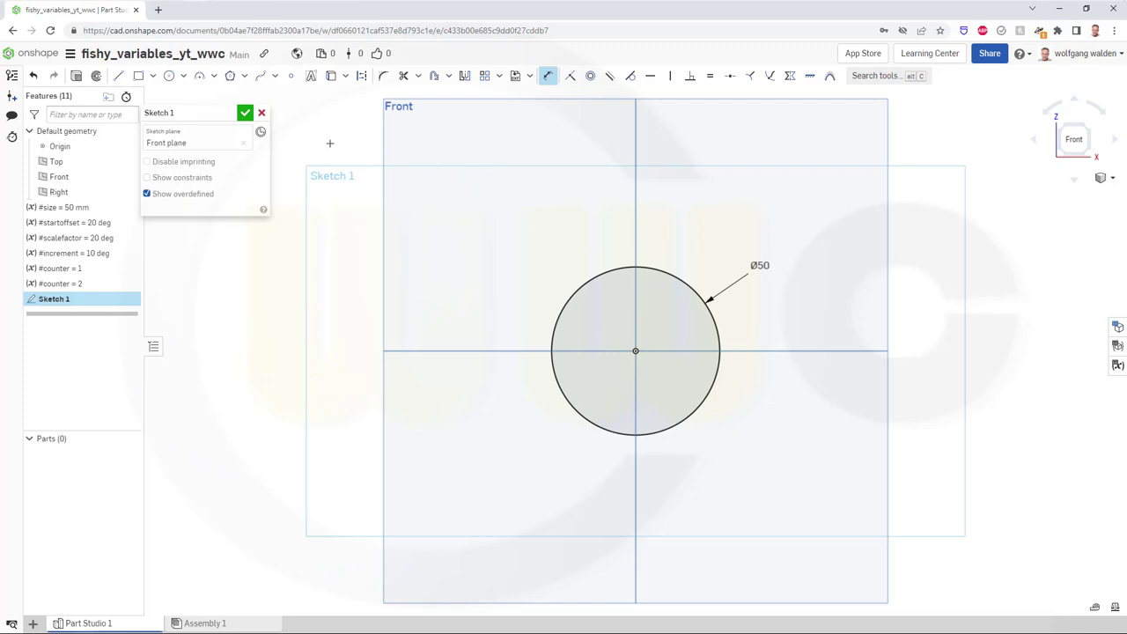
# Draw a vertical line of length 50 upward from the circle's centre.
pyautogui.click(361, 76)
pyautogui.click(118, 76)
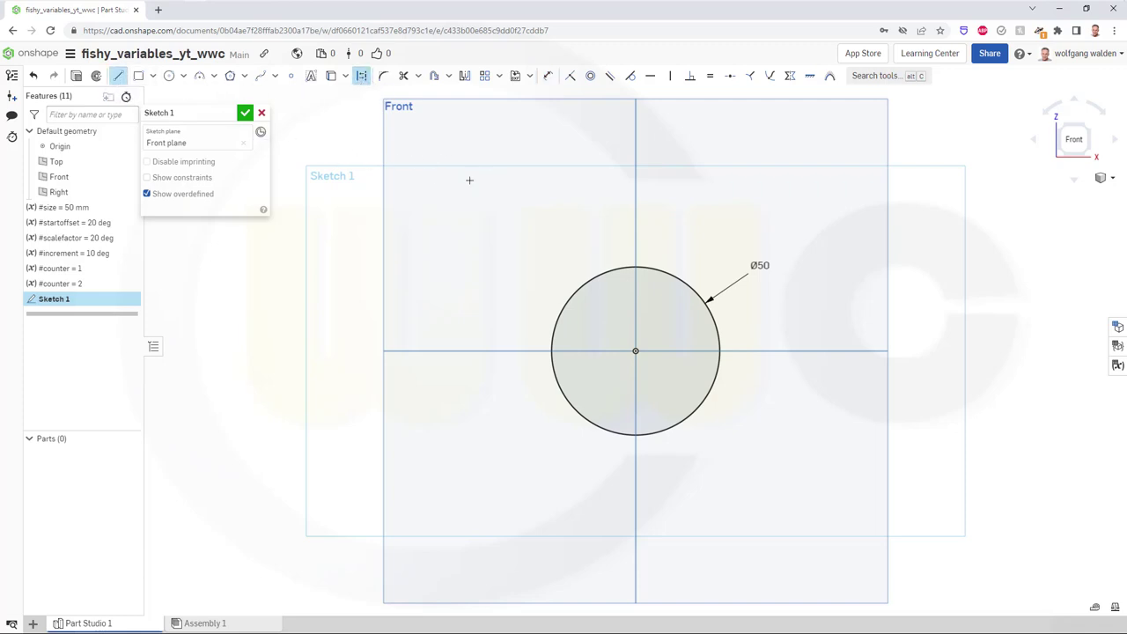
pyautogui.click(636, 351)
pyautogui.click(636, 183)
pyautogui.write('50')
pyautogui.press('Return')
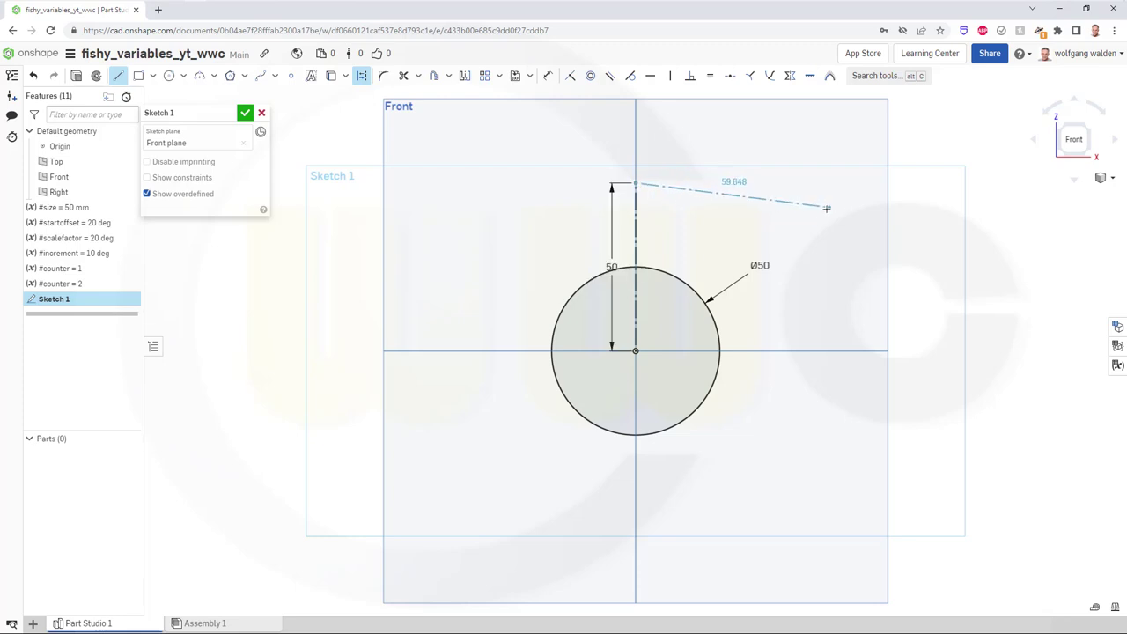
pyautogui.press('Escape')
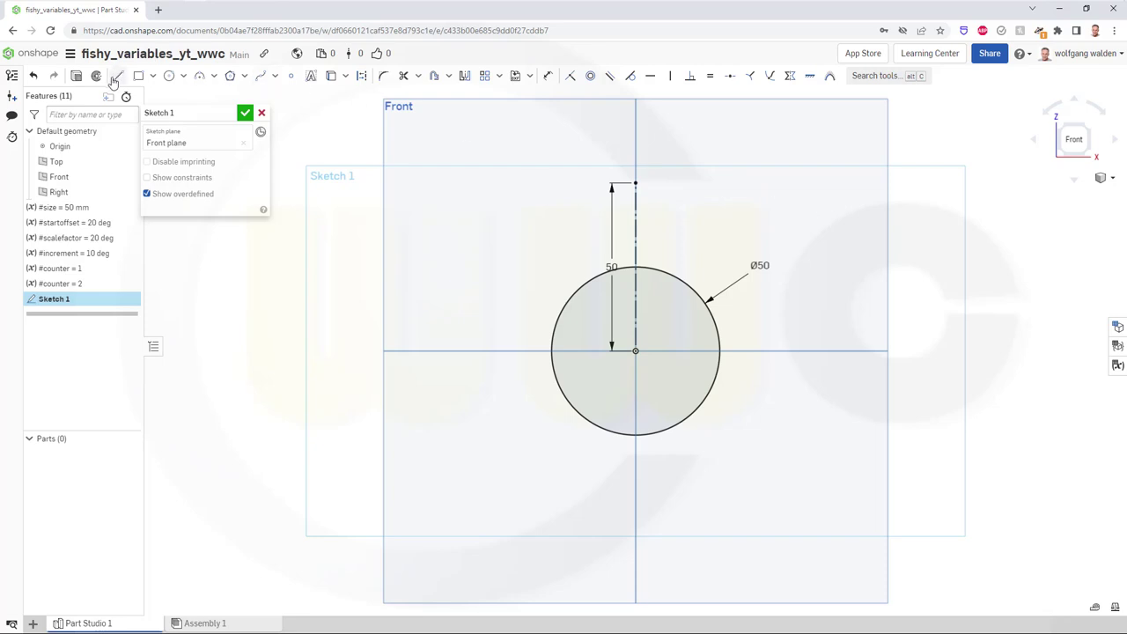
# Draw a closed construction-line triangle starting and ending at the circle's centre.
pyautogui.click(118, 75)
pyautogui.click(635, 350)
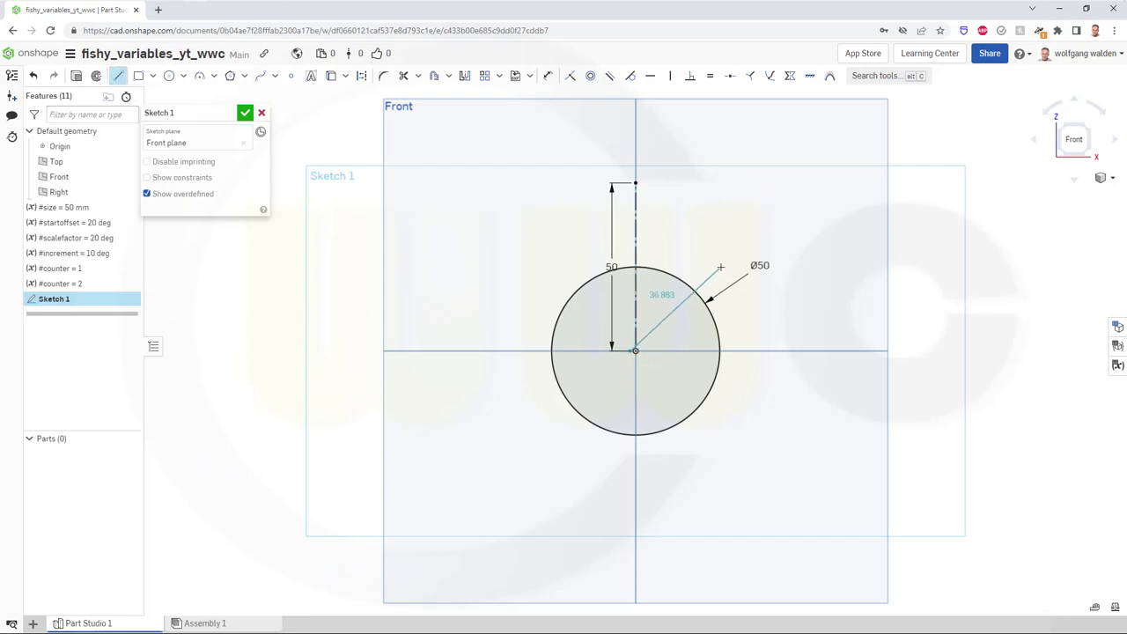
pyautogui.click(361, 77)
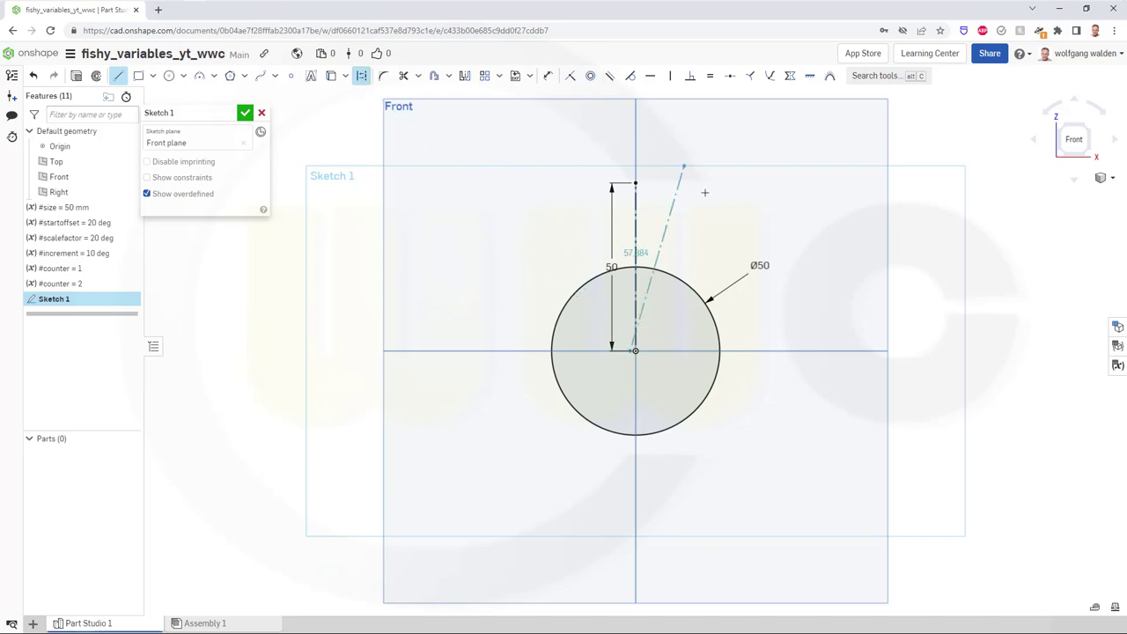
pyautogui.click(726, 256)
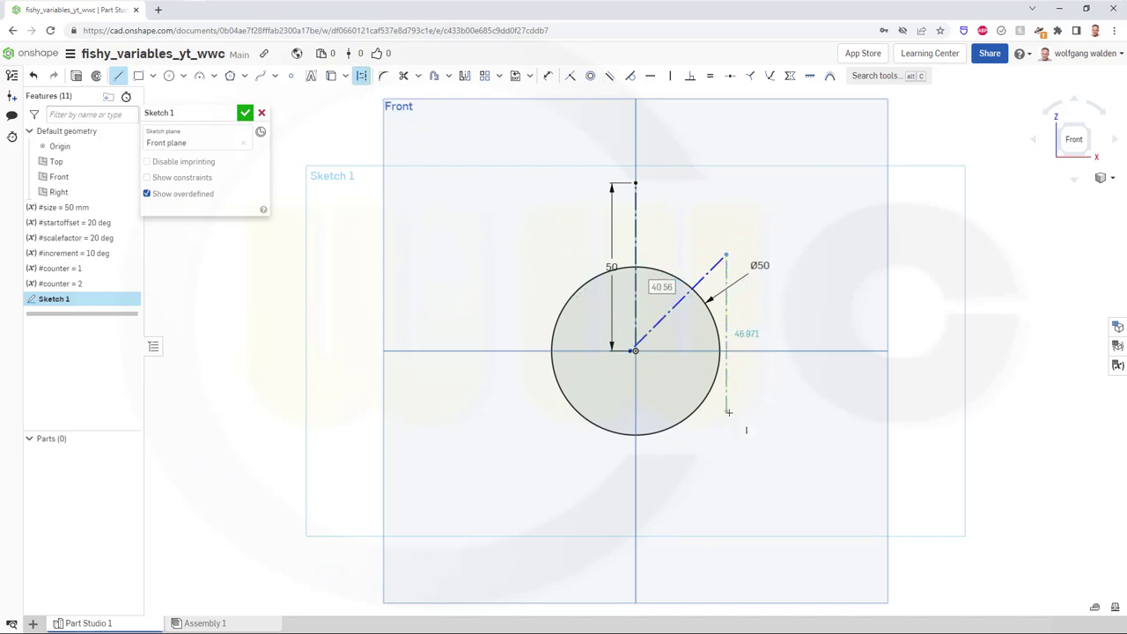
pyautogui.click(726, 410)
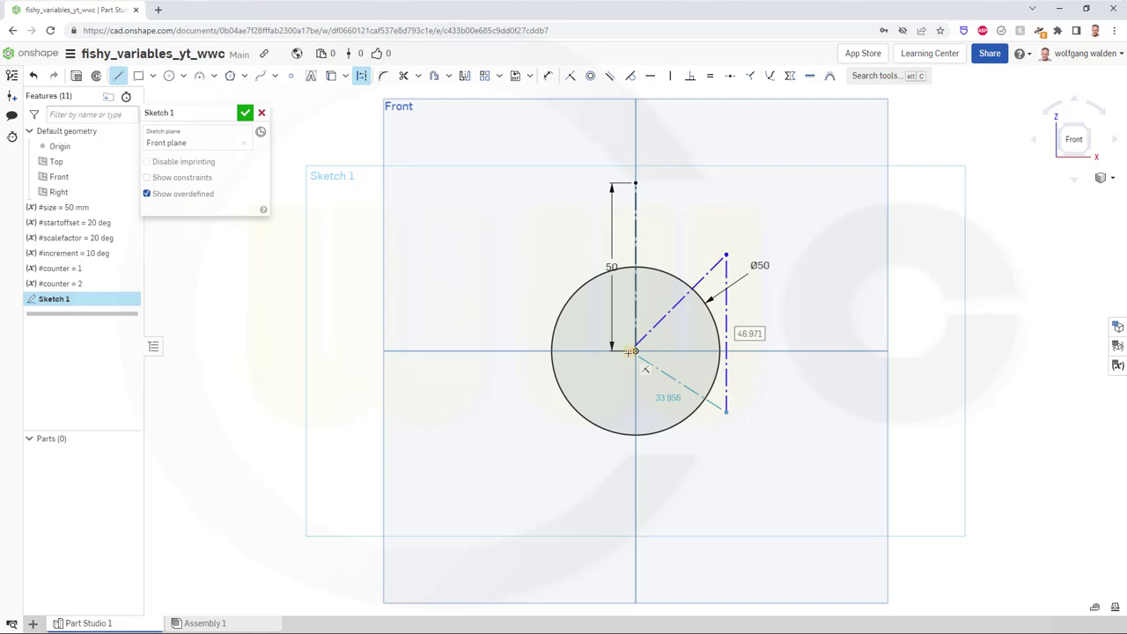
pyautogui.click(630, 351)
pyautogui.press('Escape')
pyautogui.scroll(5, 621, 372)
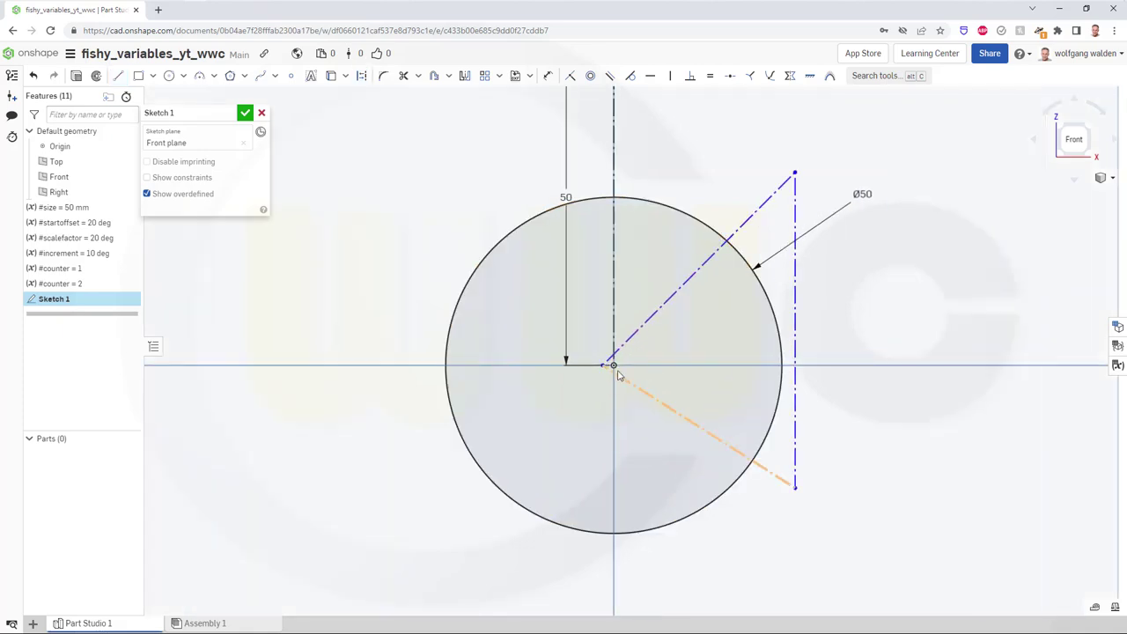
# Make the triangle's corner near the centre coincident with the origin.
pyautogui.click(569, 76)
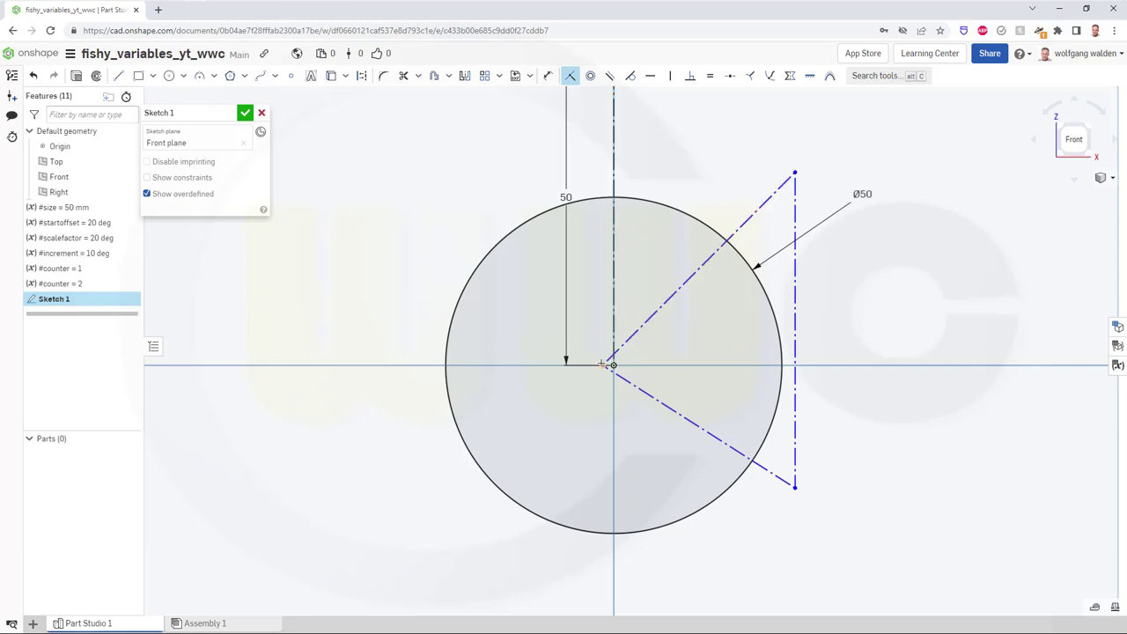
pyautogui.click(607, 361)
pyautogui.click(614, 366)
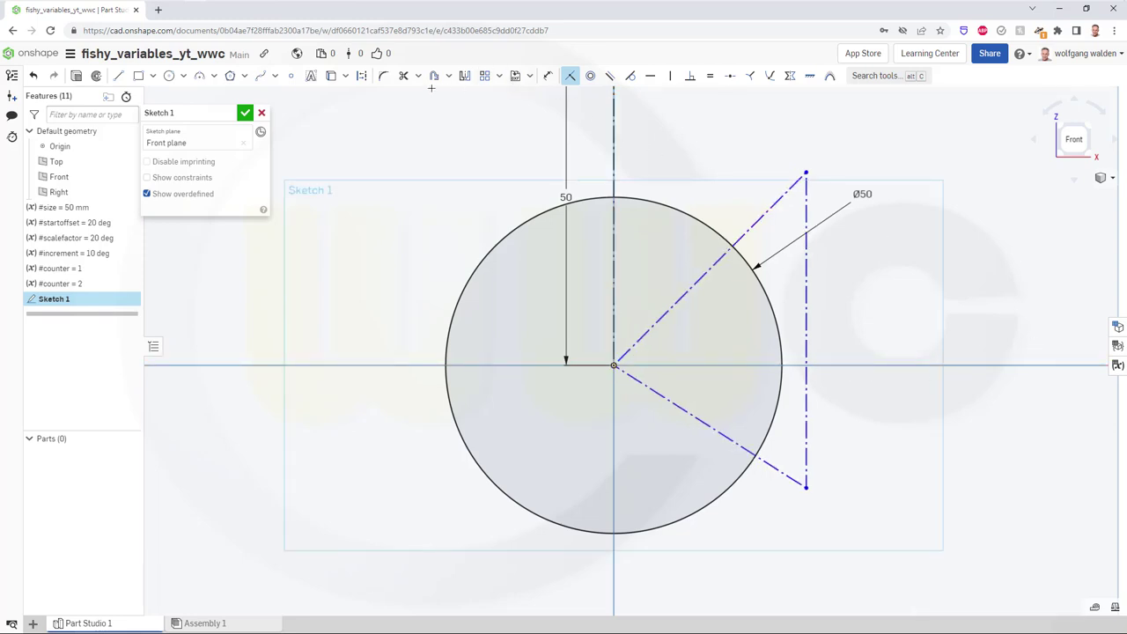
# Trim the vertical line ends, the circle's upper-right arc and its left arc.
pyautogui.click(403, 76)
pyautogui.moveTo(782, 225)
pyautogui.mouseDown()
pyautogui.moveTo(844, 350)
pyautogui.moveTo(797, 488)
pyautogui.moveTo(806, 493)
pyautogui.mouseUp()
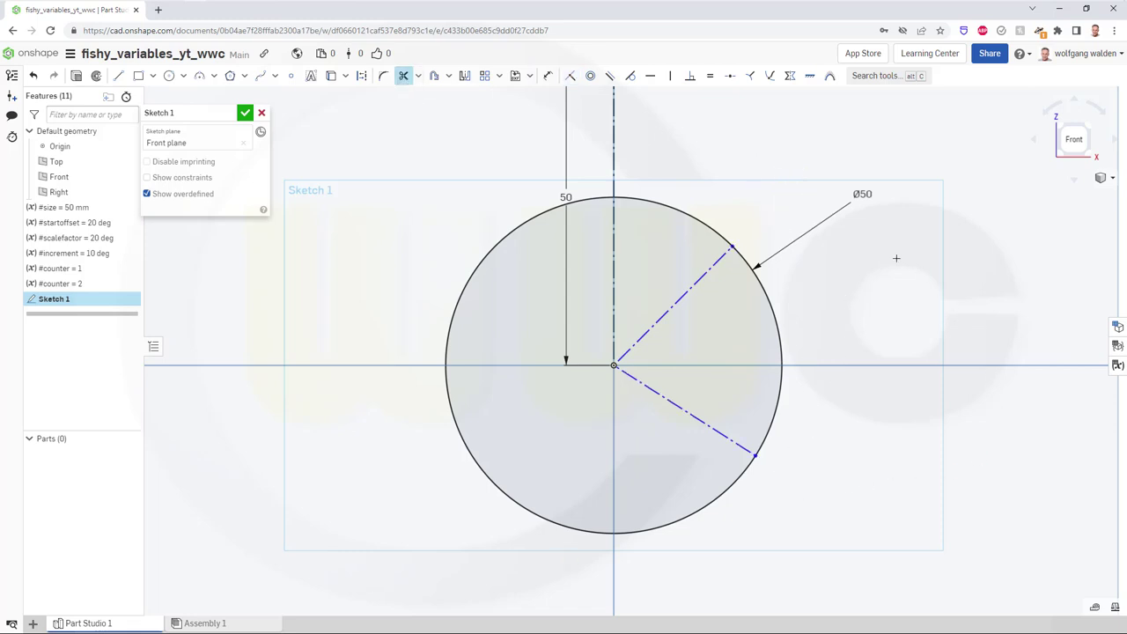
pyautogui.moveTo(694, 192); pyautogui.dragTo(669, 227)
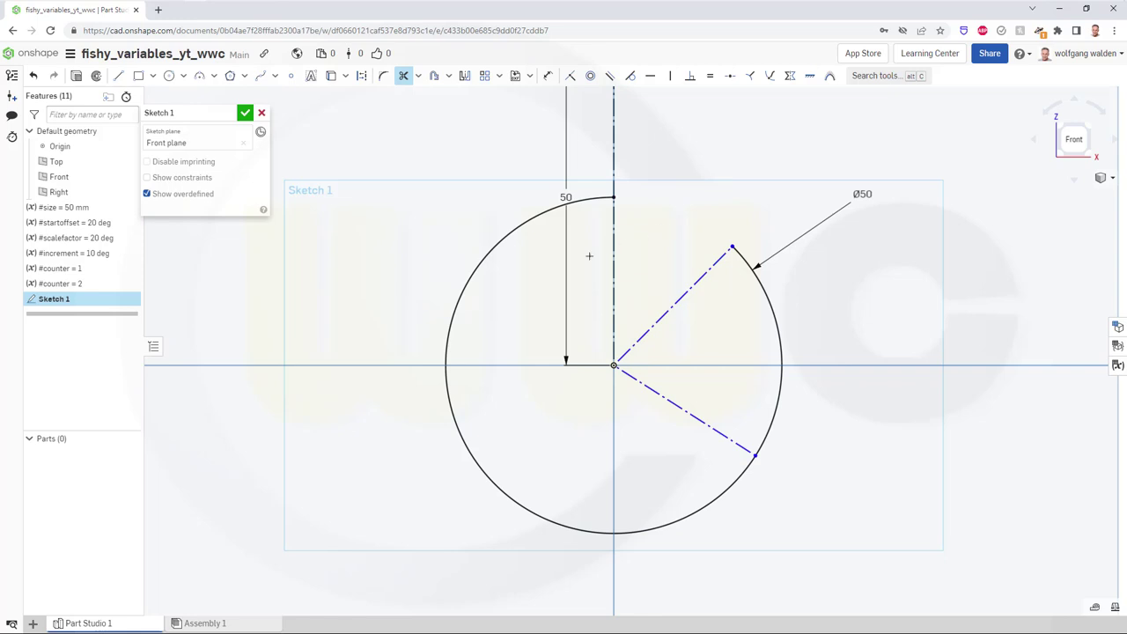
pyautogui.moveTo(498, 225)
pyautogui.mouseDown()
pyautogui.moveTo(540, 286)
pyautogui.moveTo(529, 365)
pyautogui.mouseUp()
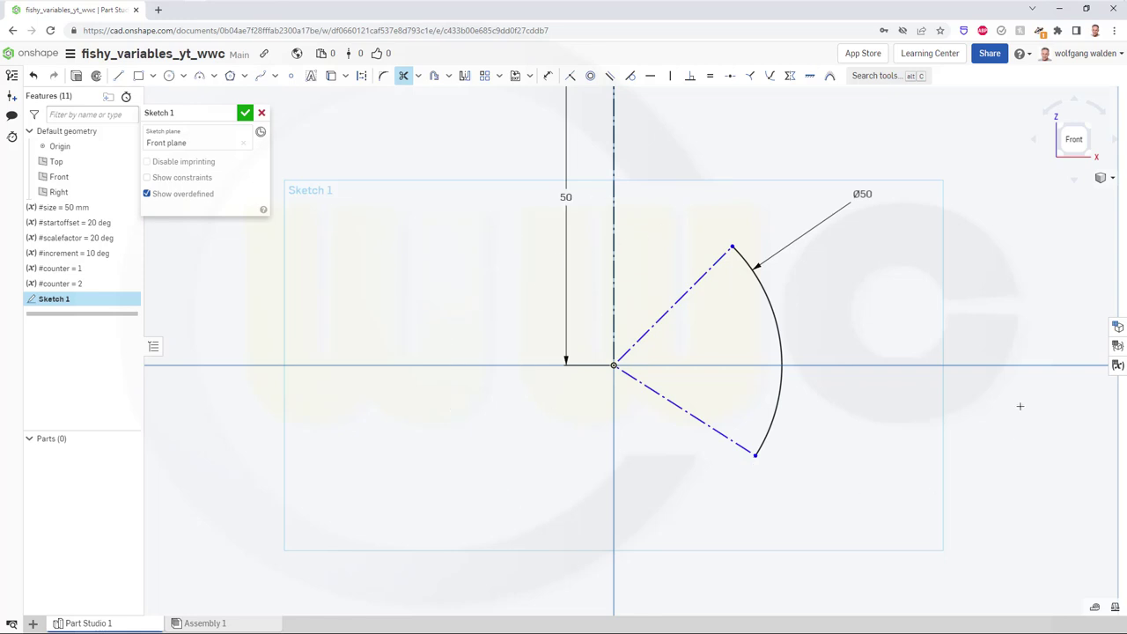
pyautogui.press('Escape')
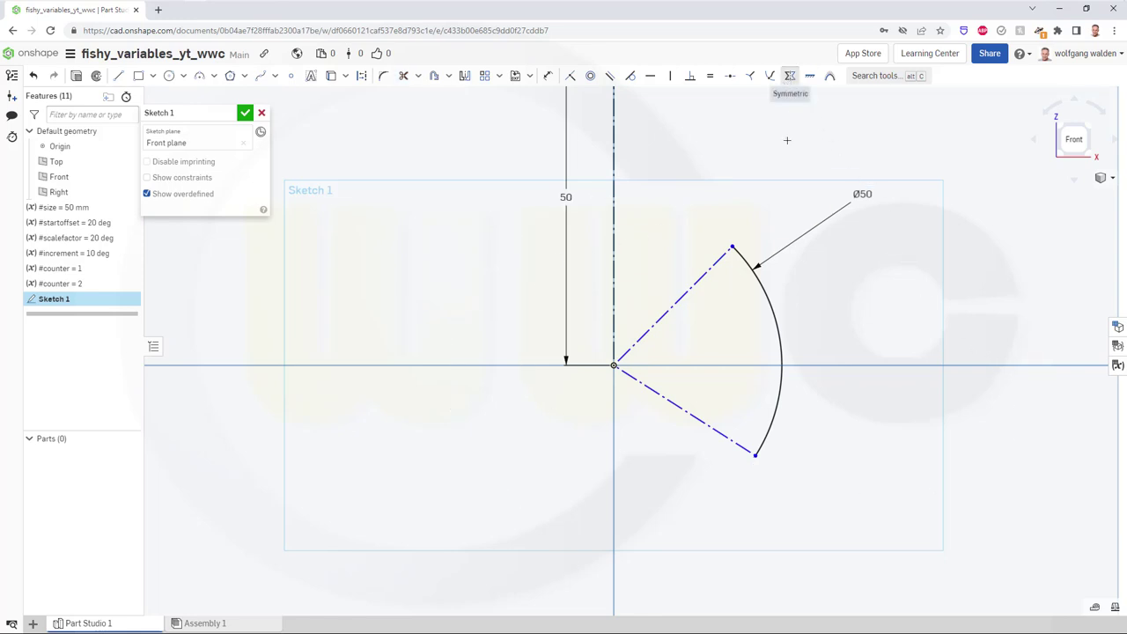
# Make the upper and lower construction lines symmetric about the horizontal axis.
pyautogui.click(790, 76)
pyautogui.click(655, 312)
pyautogui.click(684, 407)
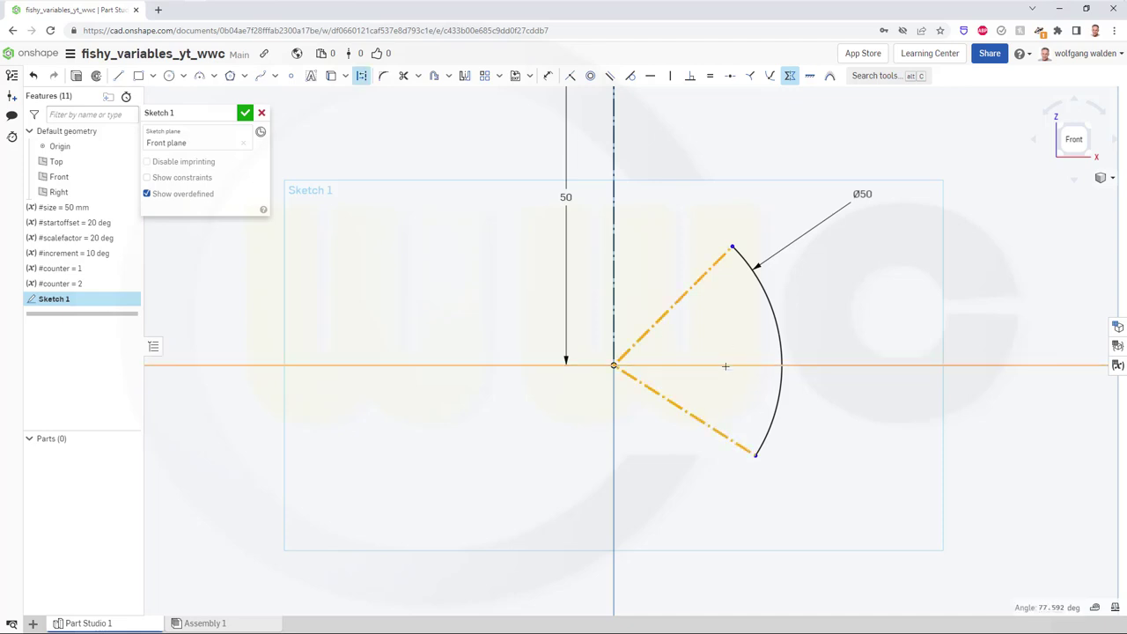
pyautogui.click(726, 365)
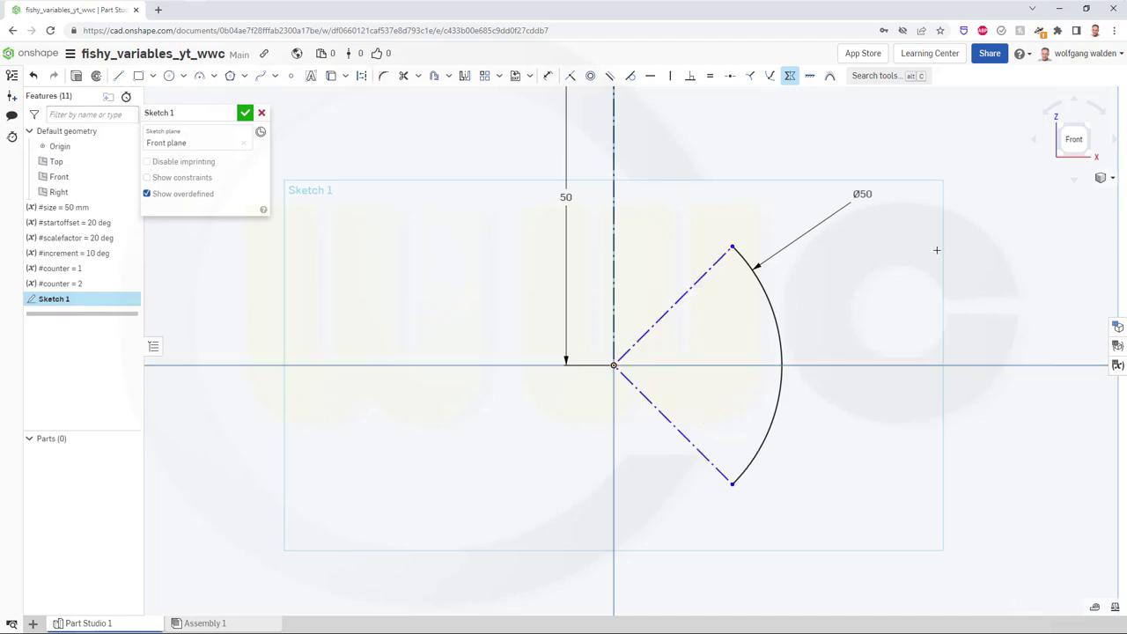
pyautogui.press('Escape')
# Place an angular dimension between the two construction lines, right of the arc.
pyautogui.click(548, 76)
pyautogui.click(679, 301)
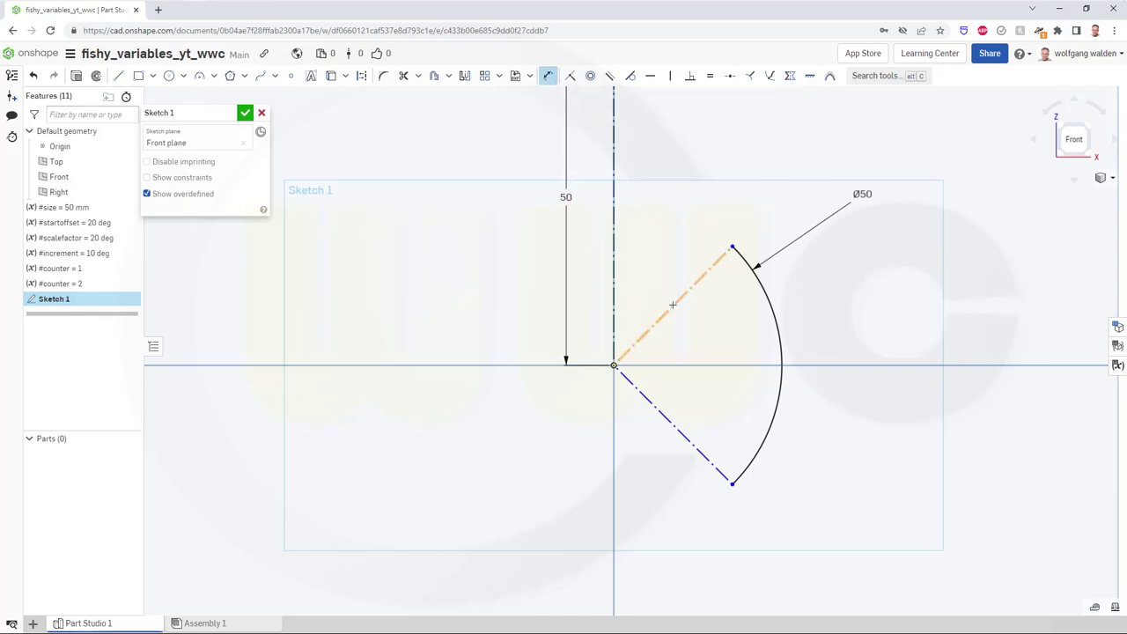
pyautogui.click(685, 436)
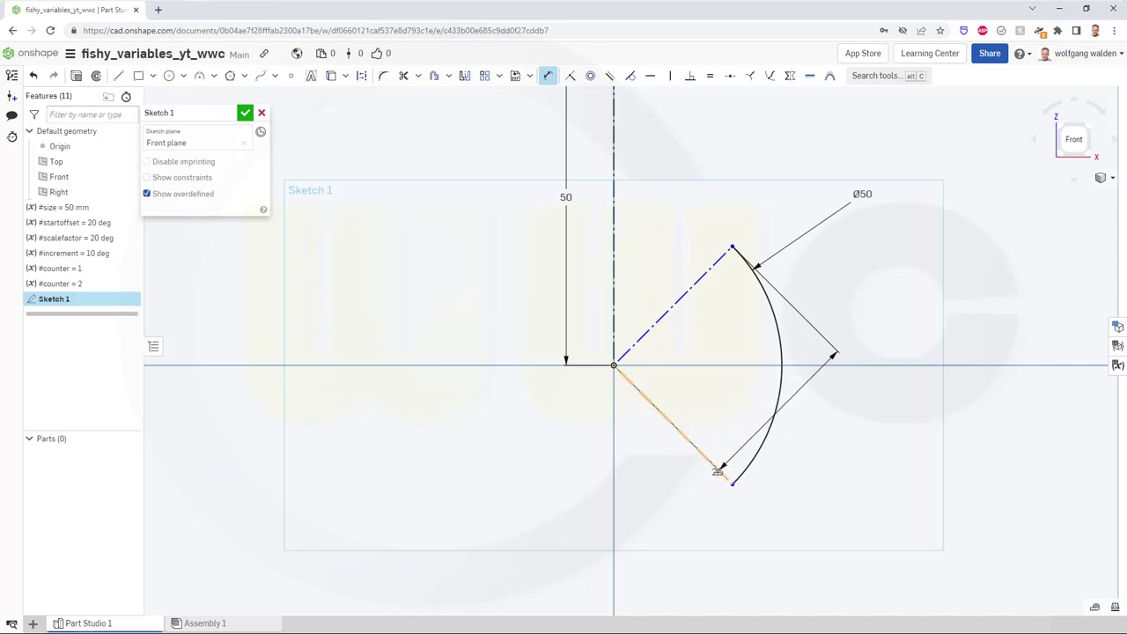
pyautogui.click(719, 472)
pyautogui.click(843, 367)
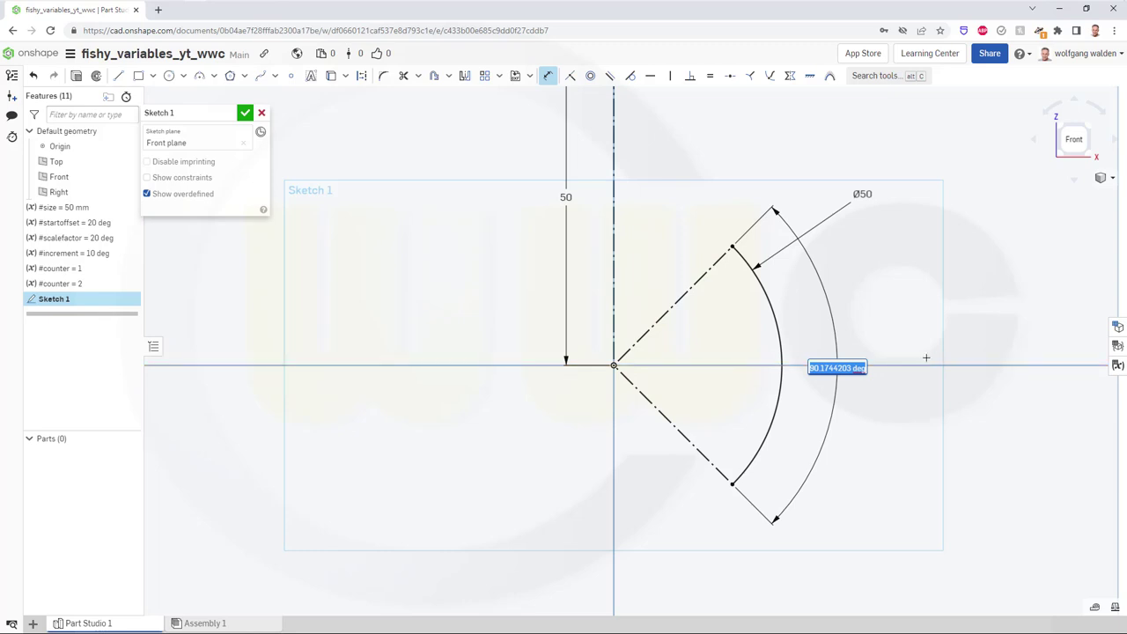
# Set the angle to #startoffset+#scalefactor*cos(#counter*#increment), giving 38.794°.
pyautogui.write('#st')
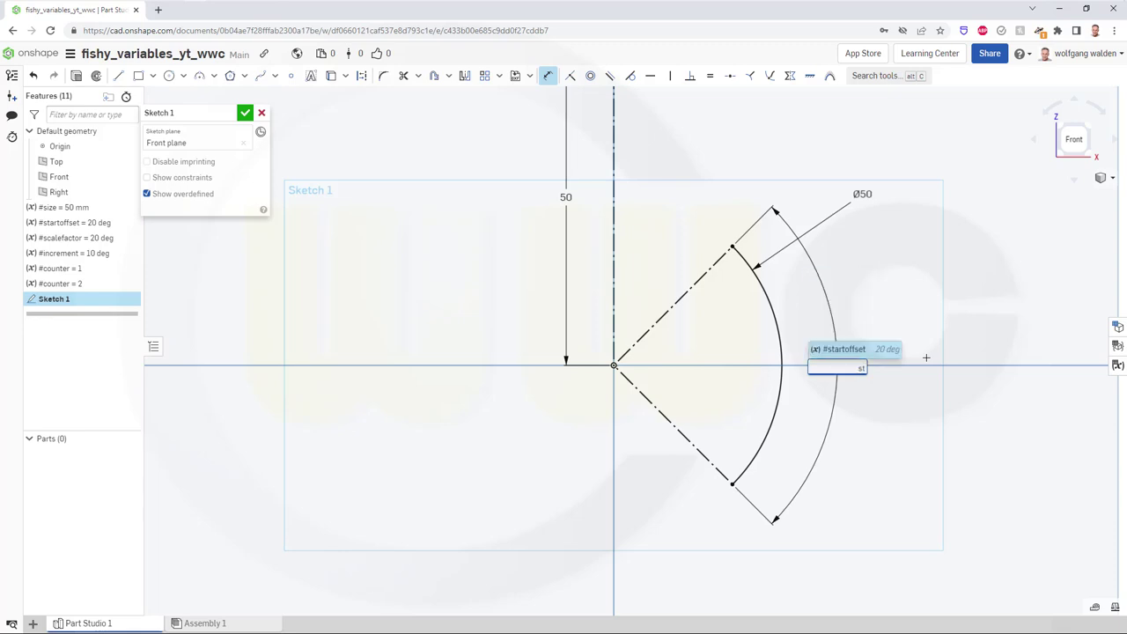
pyautogui.press('Return')
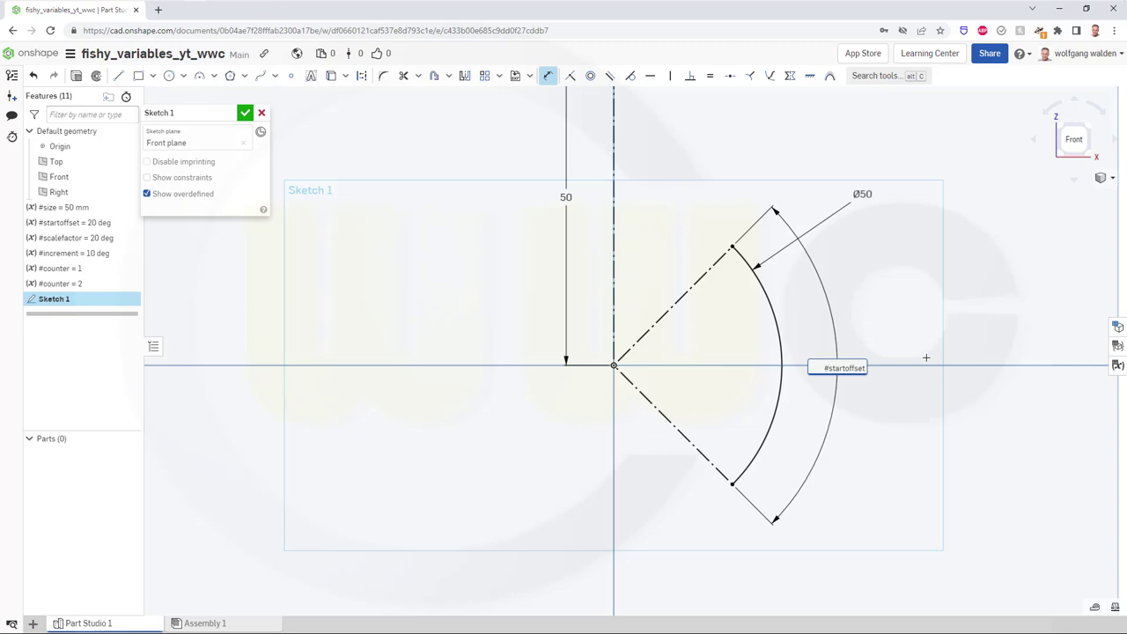
pyautogui.write('+')
pyautogui.write('#sc')
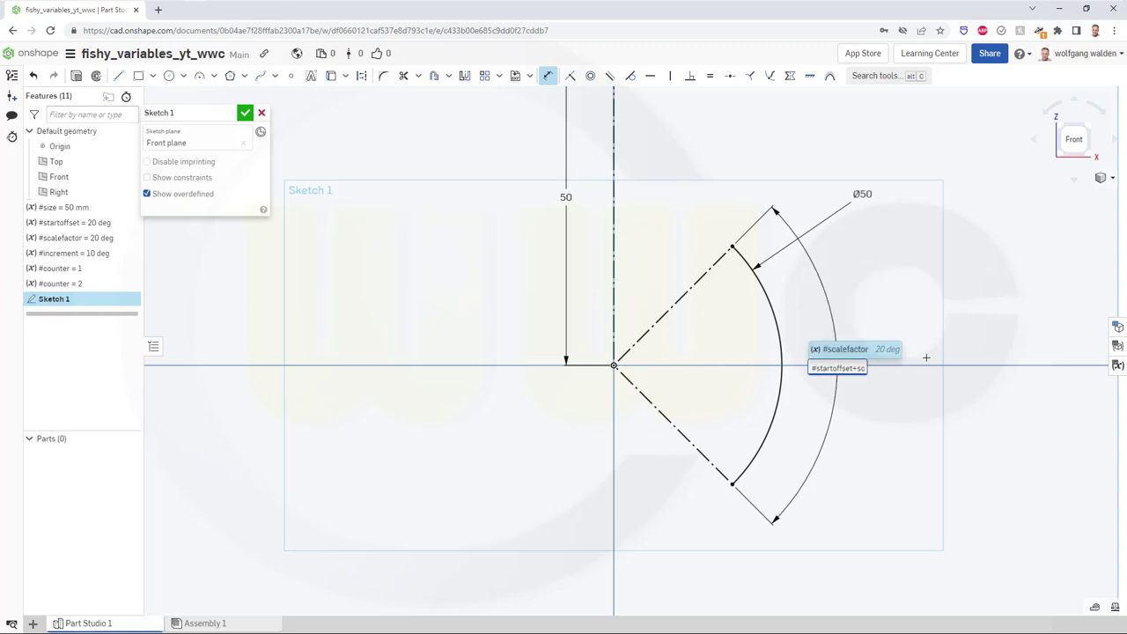
pyautogui.press('Return')
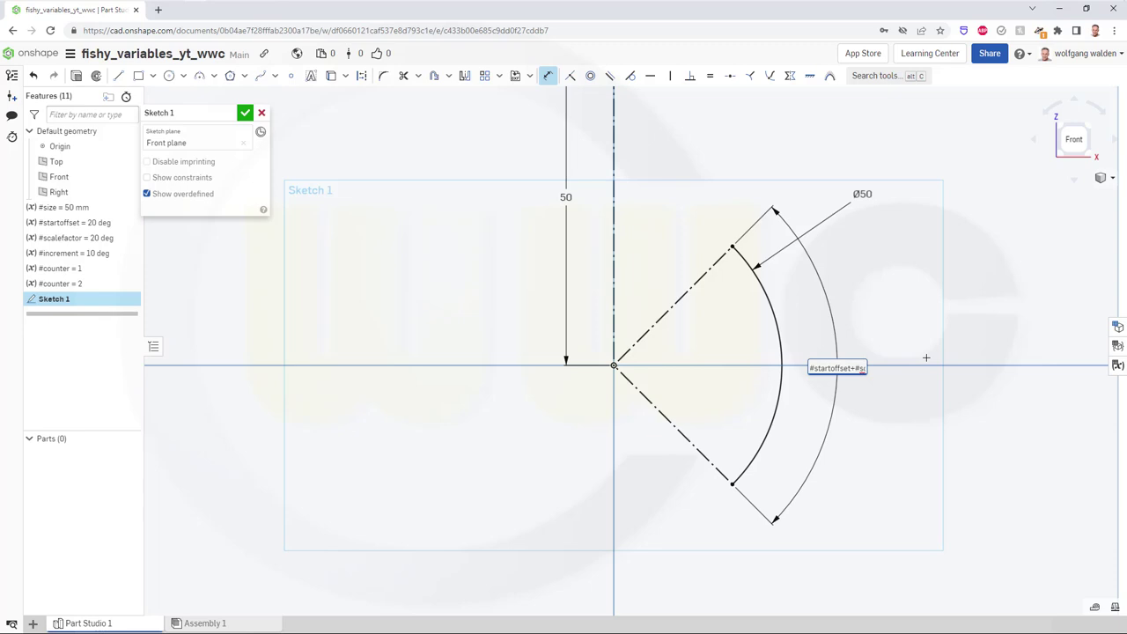
pyautogui.write('*co')
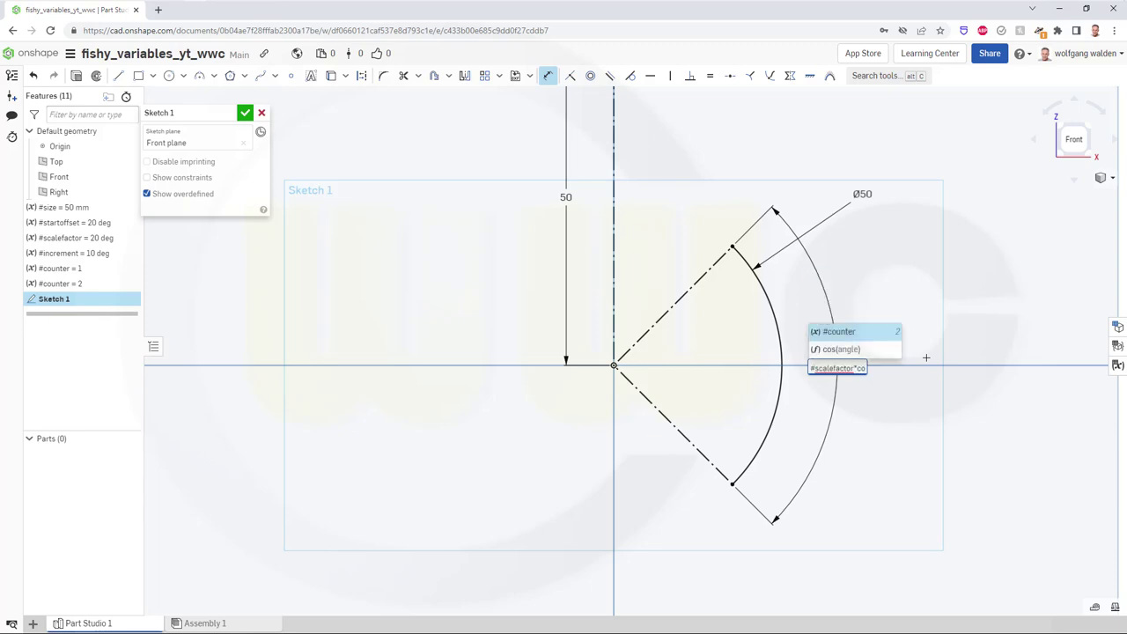
pyautogui.write('s')
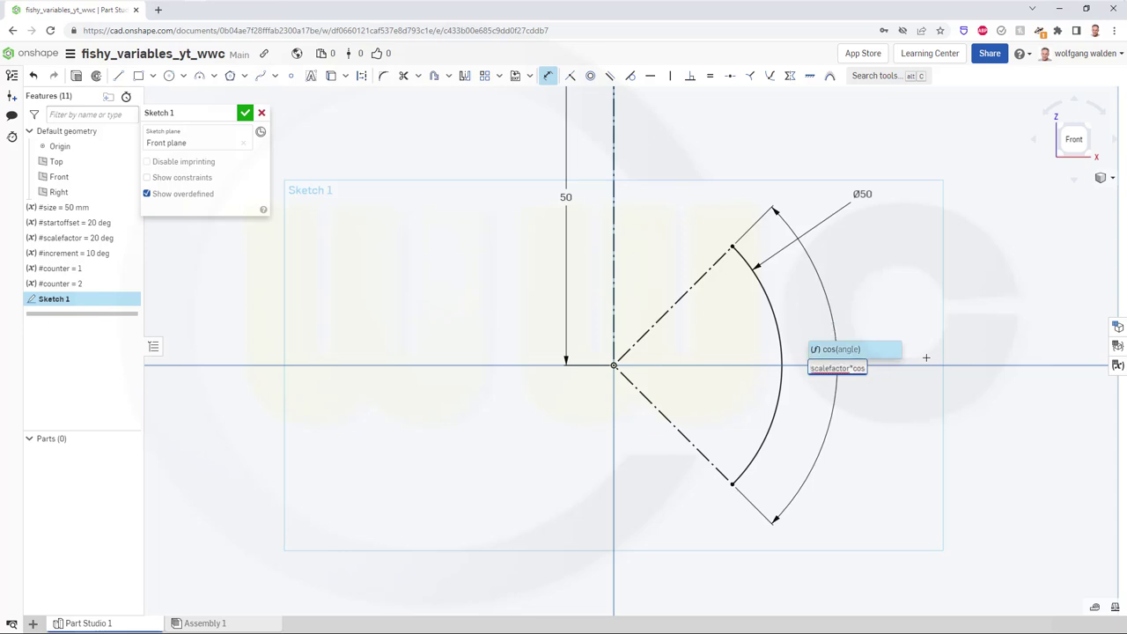
pyautogui.write('(#counter')
pyautogui.press('Return')
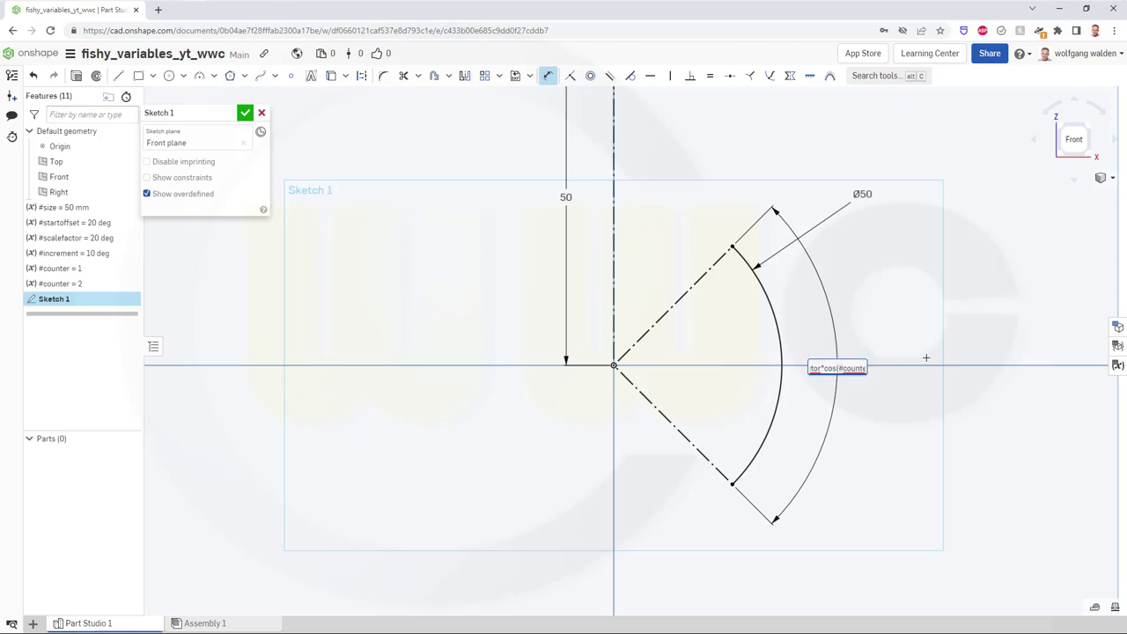
pyautogui.write('*inc')
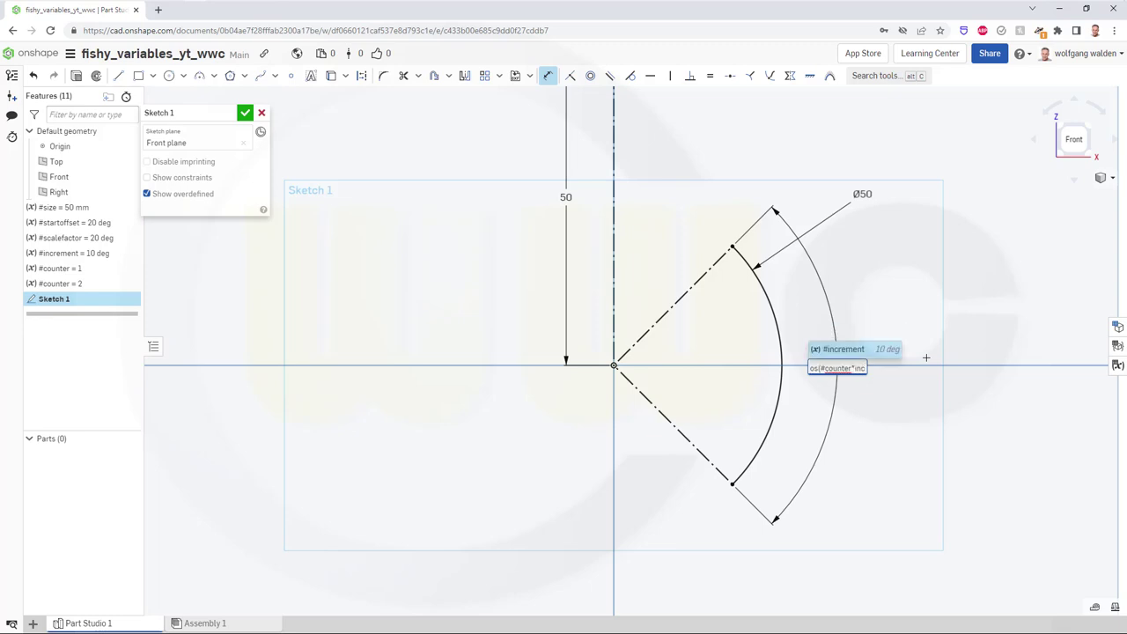
pyautogui.press('Return')
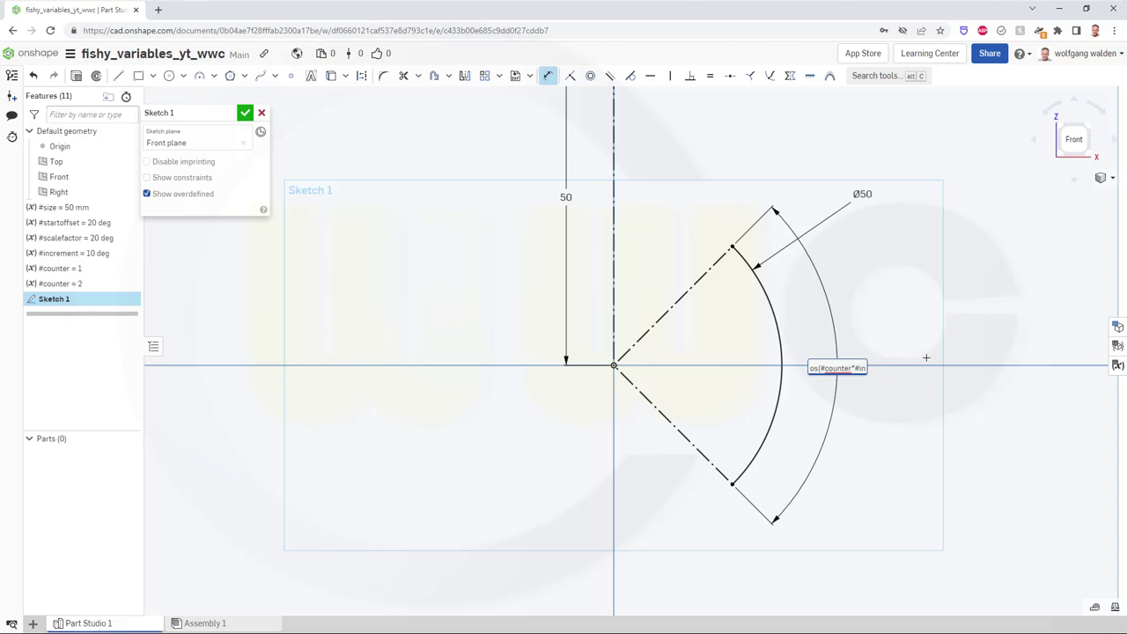
pyautogui.write(')')
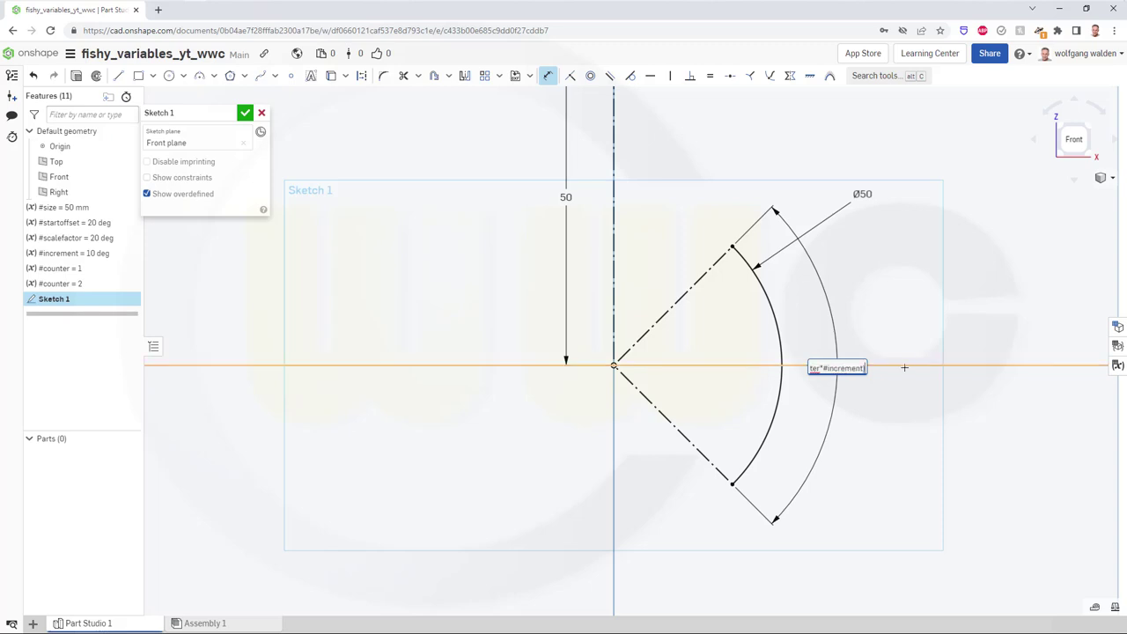
pyautogui.moveTo(867, 374)
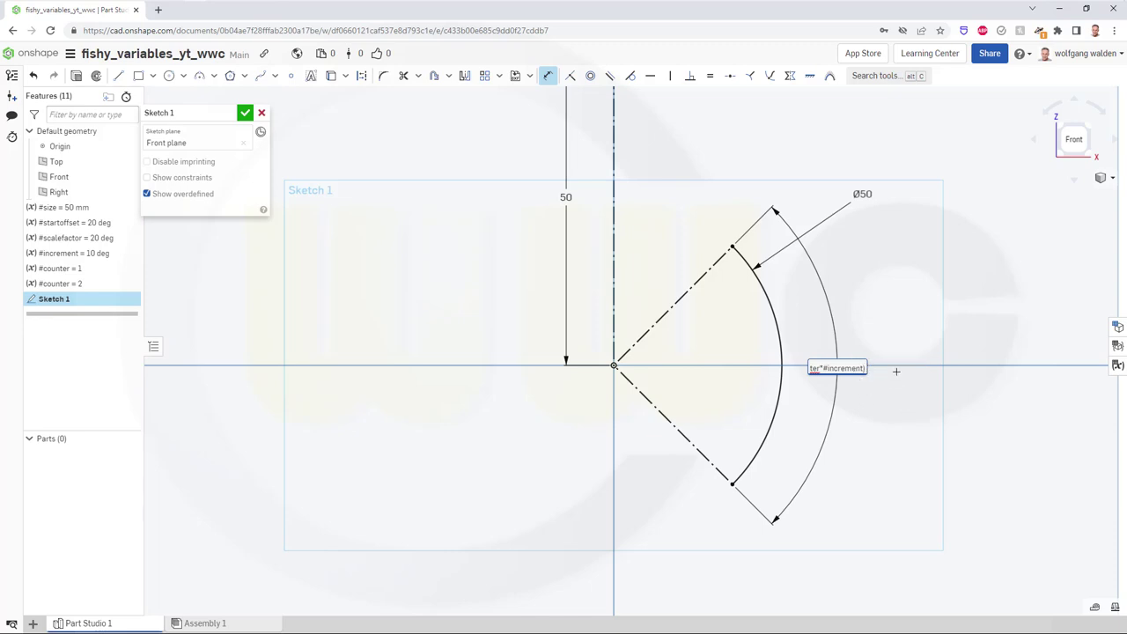
pyautogui.press('Return')
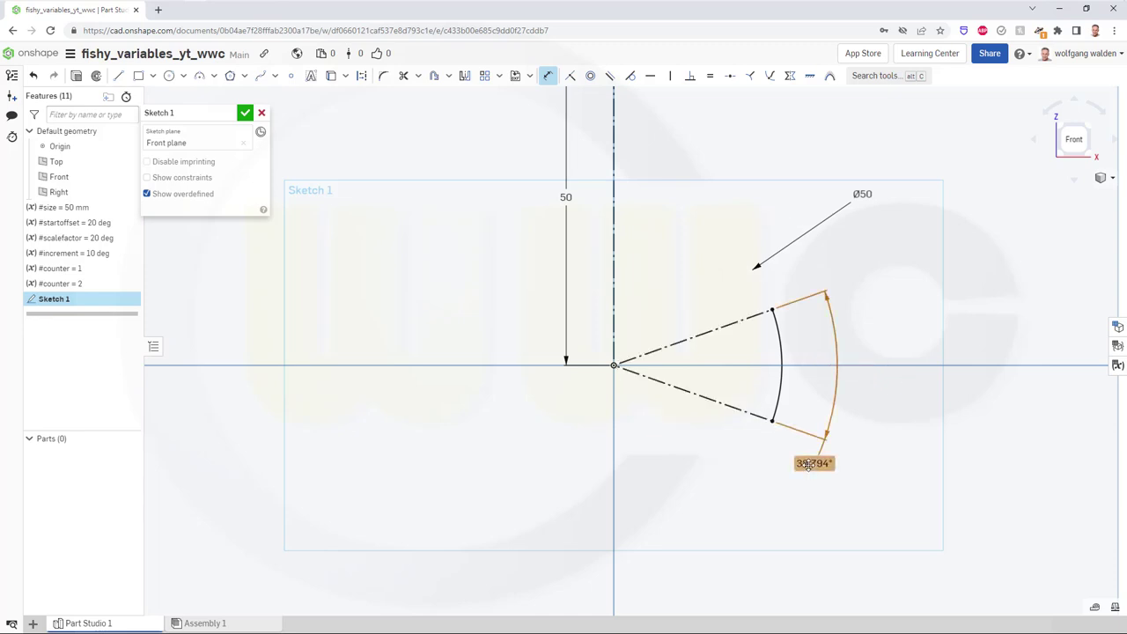
# Recheck the angle expression, then finish Sketch 1.
pyautogui.doubleClick(811, 470)
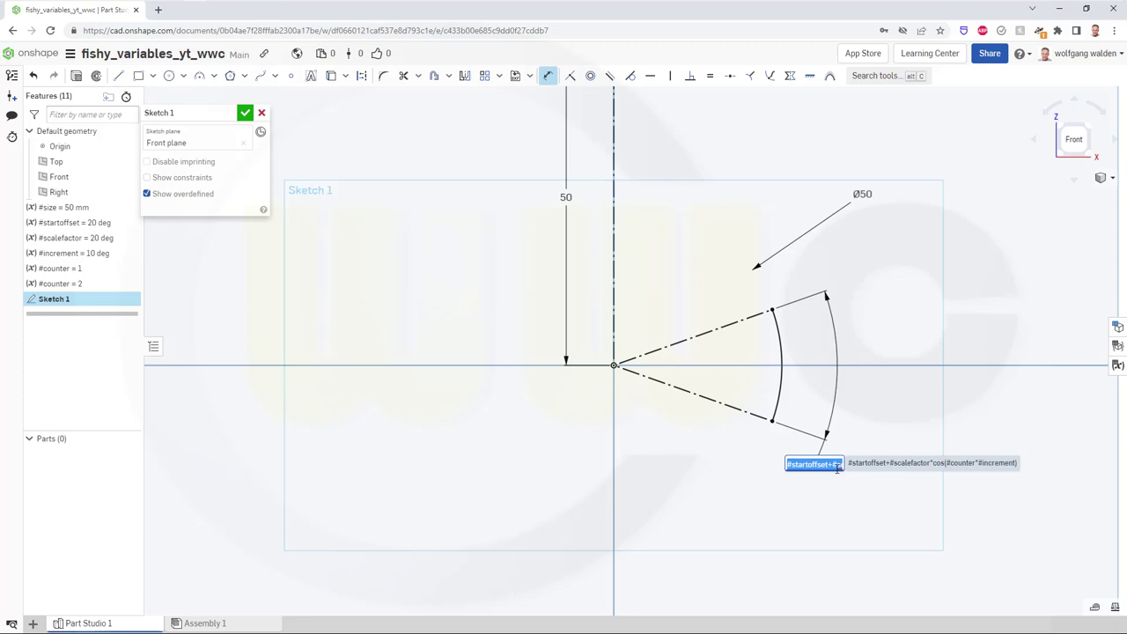
pyautogui.press('Return')
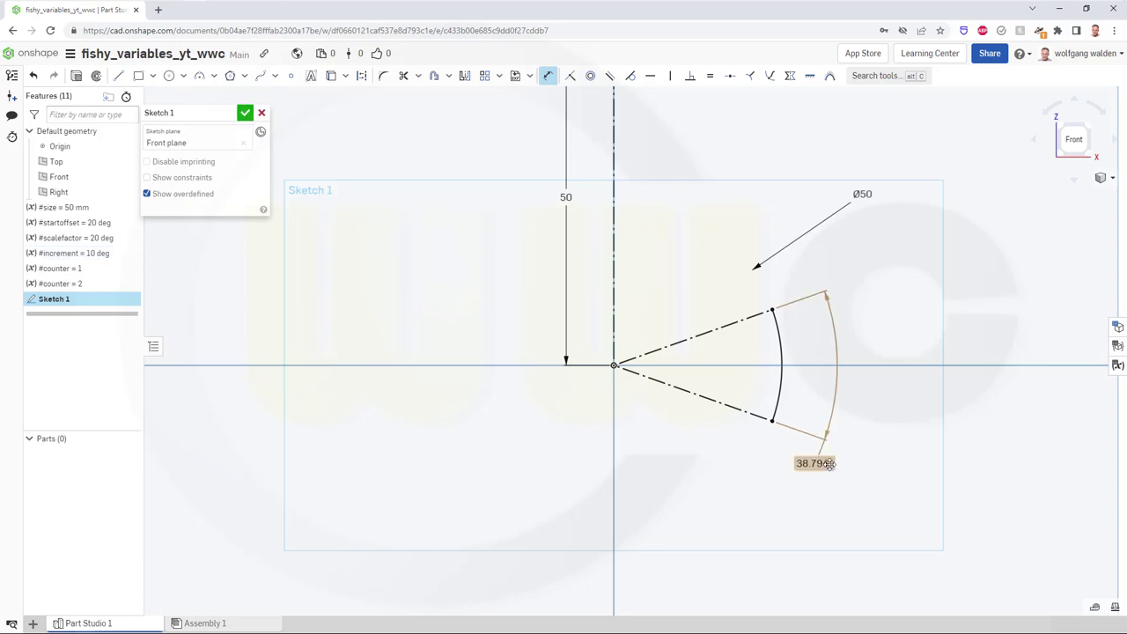
pyautogui.doubleClick(829, 464)
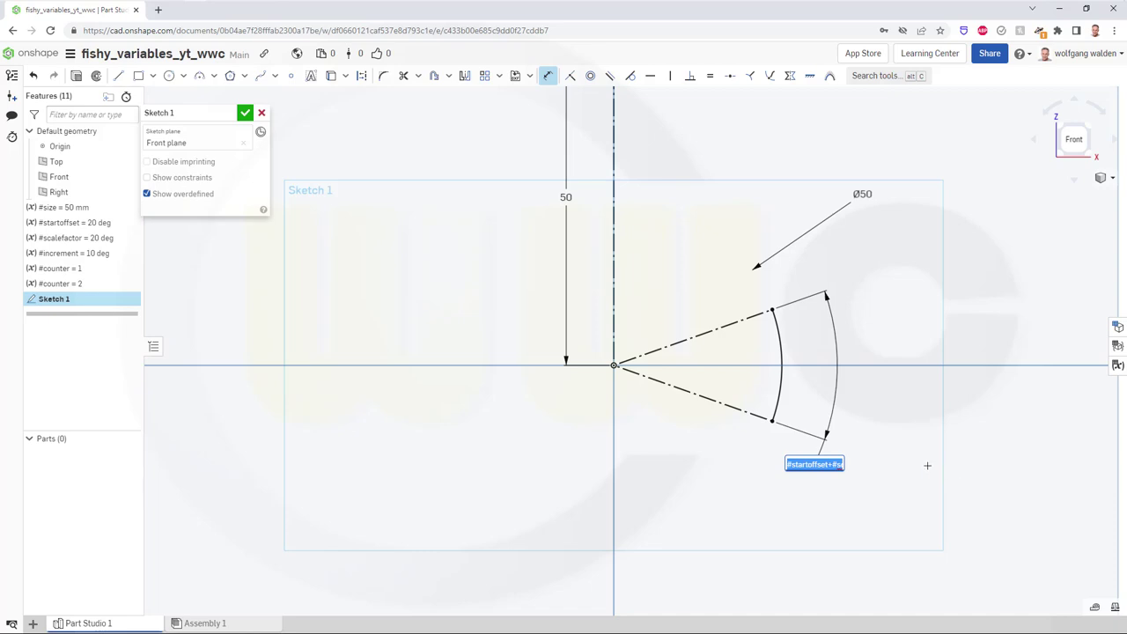
pyautogui.click(245, 116)
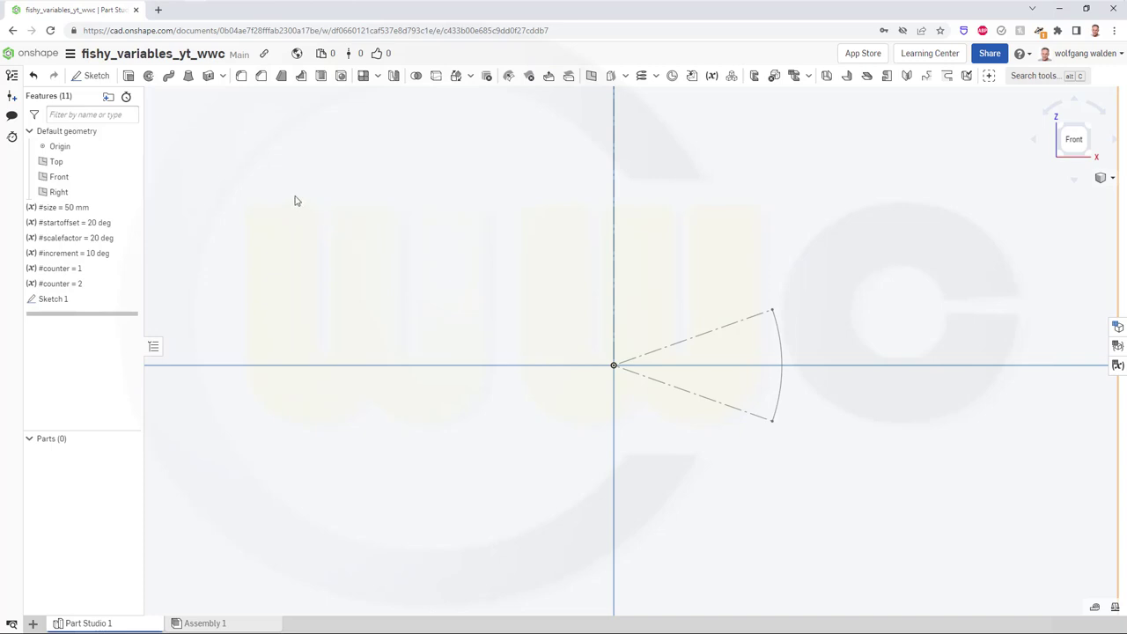
# Revolve the arc symmetrically about the vertical sketch axis.
pyautogui.click(149, 76)
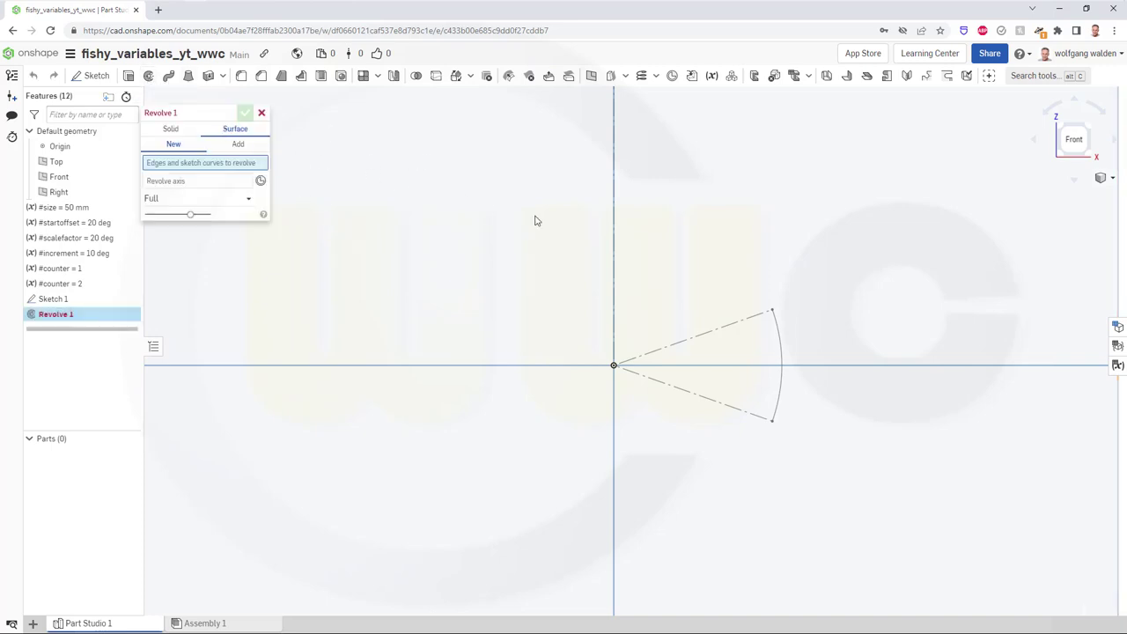
pyautogui.click(783, 347)
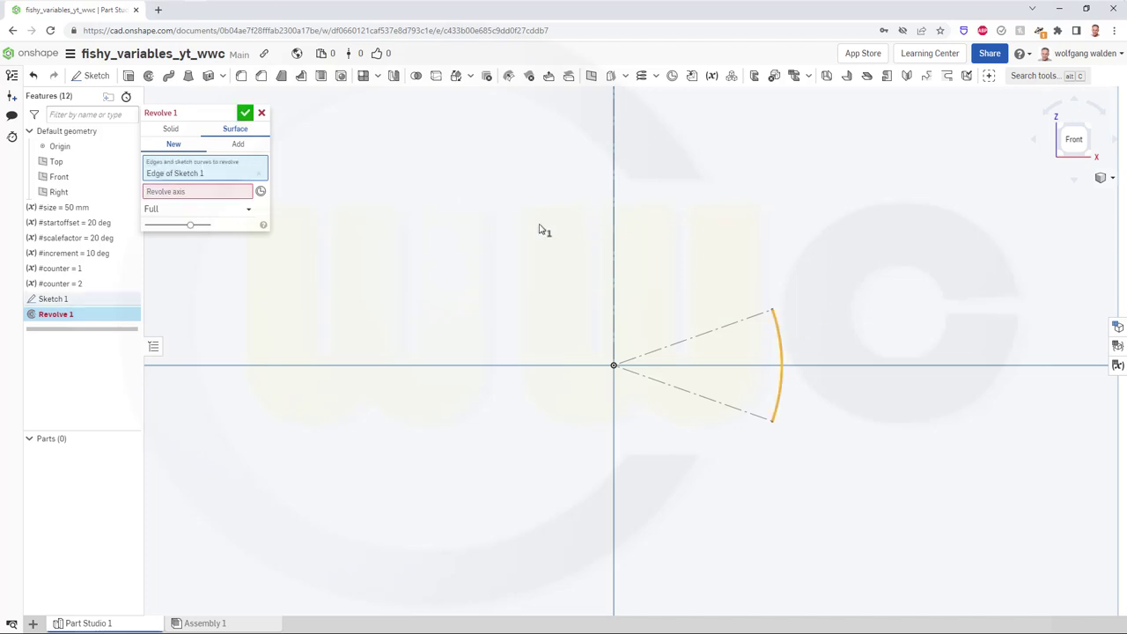
pyautogui.click(185, 191)
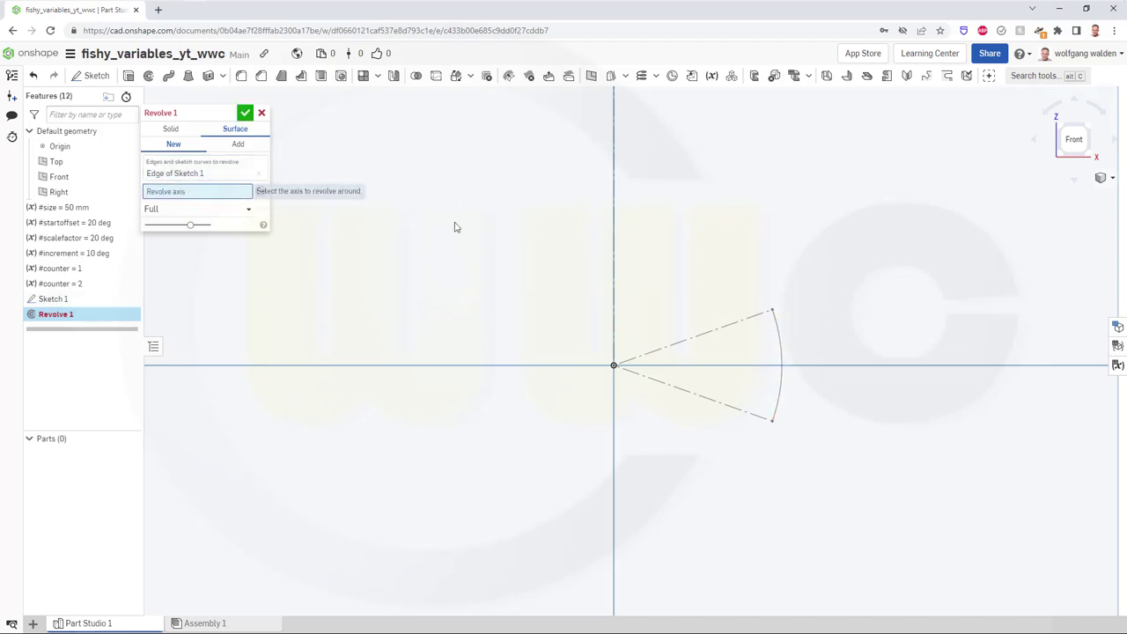
pyautogui.click(615, 269)
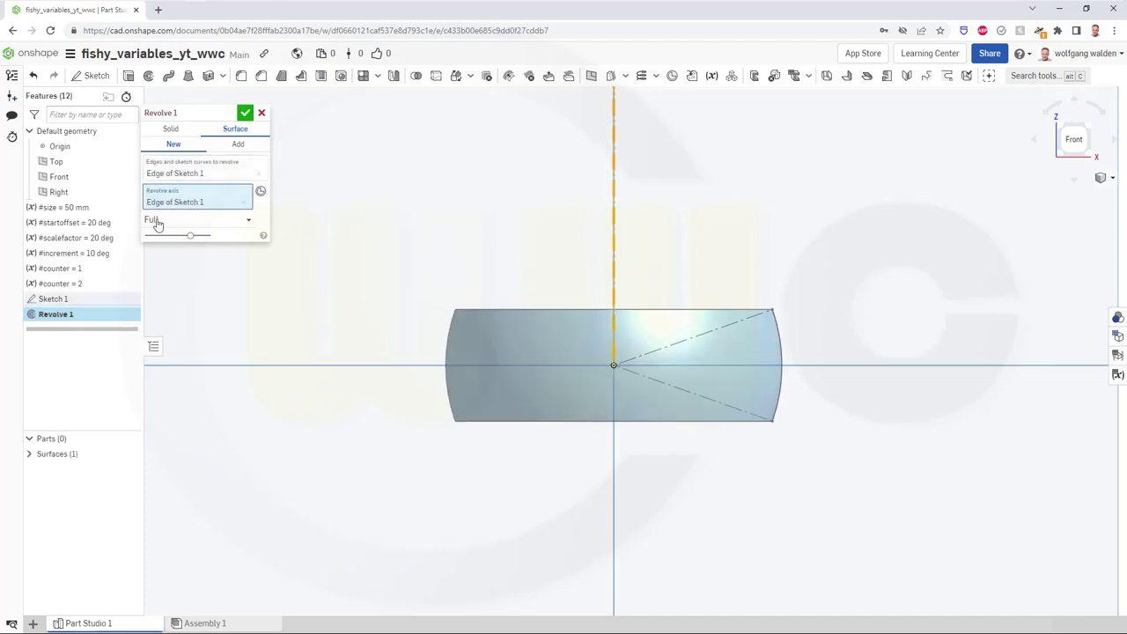
pyautogui.click(246, 224)
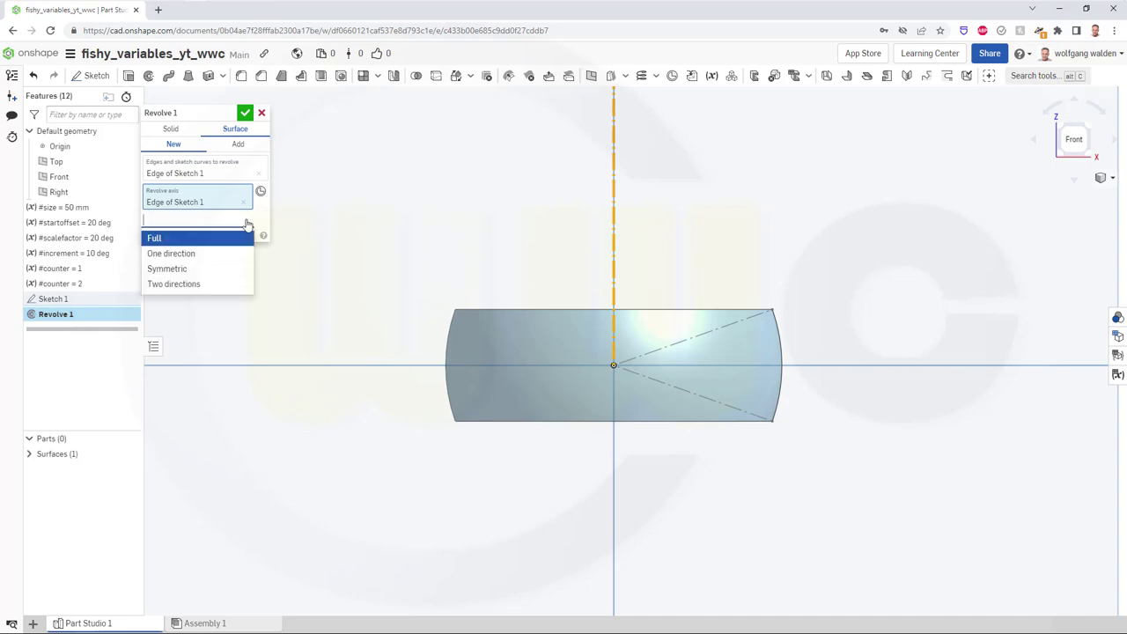
pyautogui.click(175, 270)
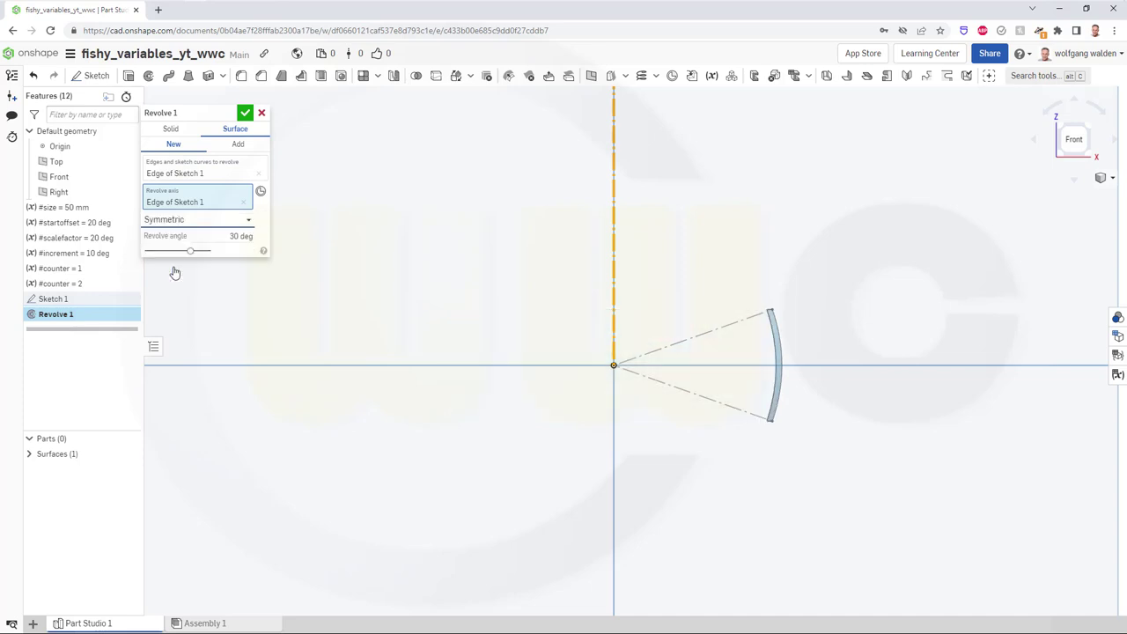
# Replace the 30 deg revolve angle with the pasted variable expression and accept Revolve 1.
pyautogui.moveTo(223, 236); pyautogui.dragTo(250, 234)
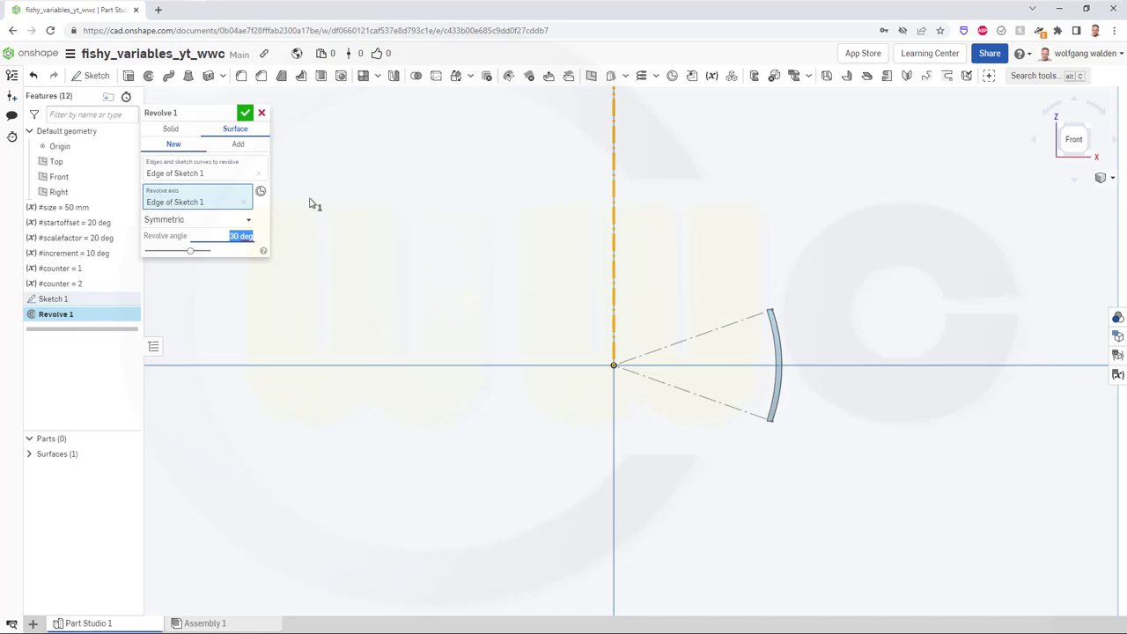
pyautogui.hotkey('ctrl', 'v')
pyautogui.hotkey('ctrl', 'a')
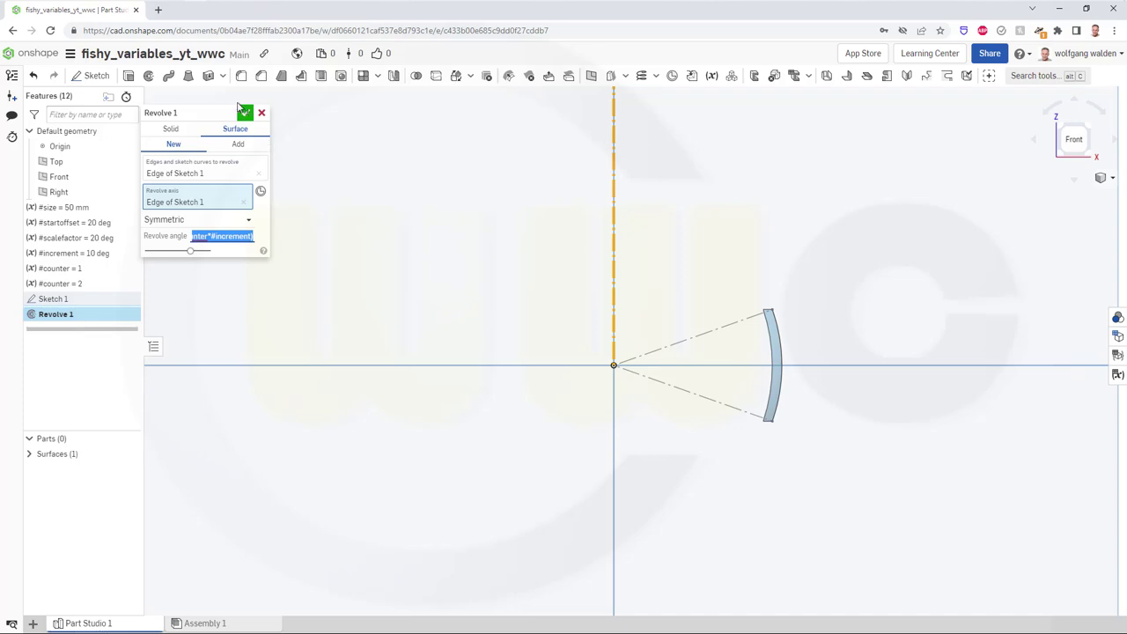
pyautogui.click(244, 111)
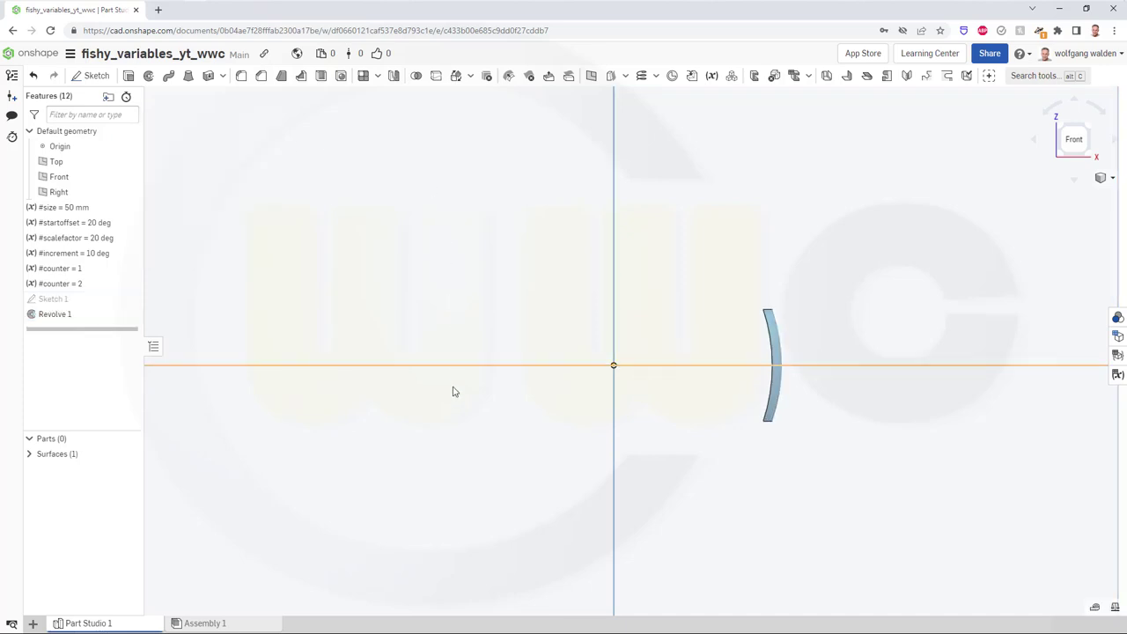
pyautogui.moveTo(459, 453); pyautogui.dragTo(423, 477, button='right')
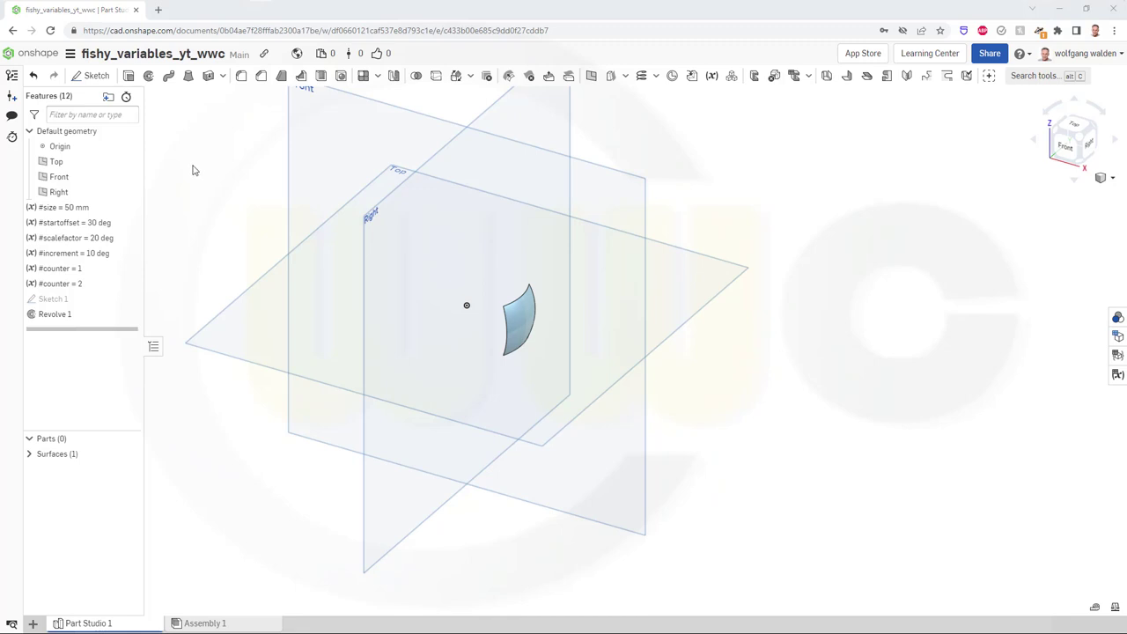
# Start a linear pattern using the Feature pattern type.
pyautogui.click(377, 76)
pyautogui.click(381, 97)
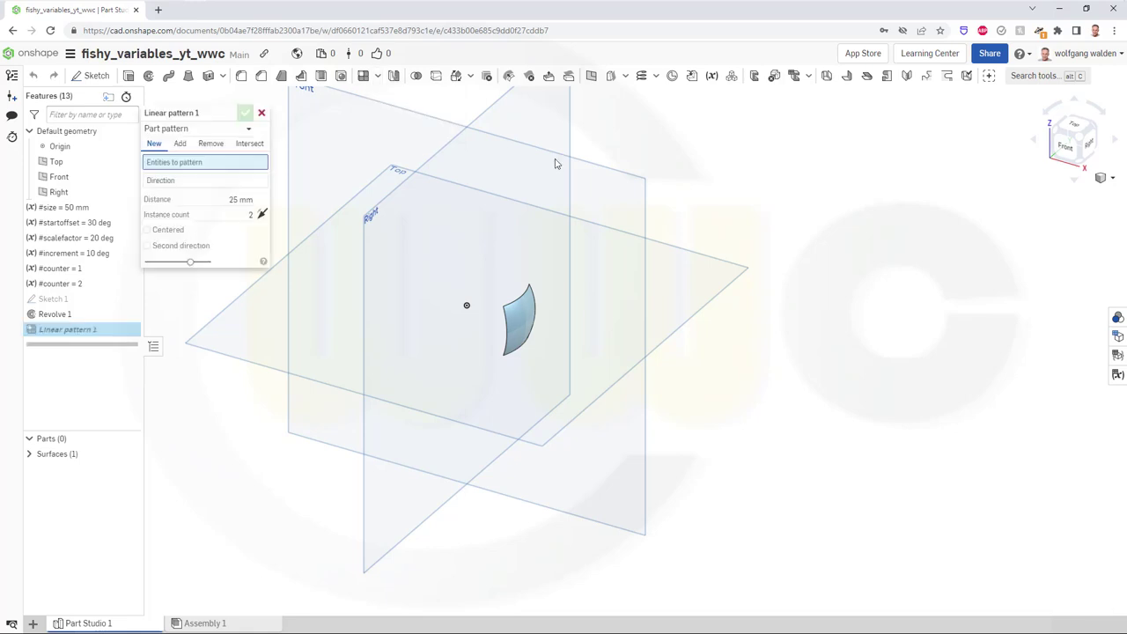
pyautogui.click(249, 128)
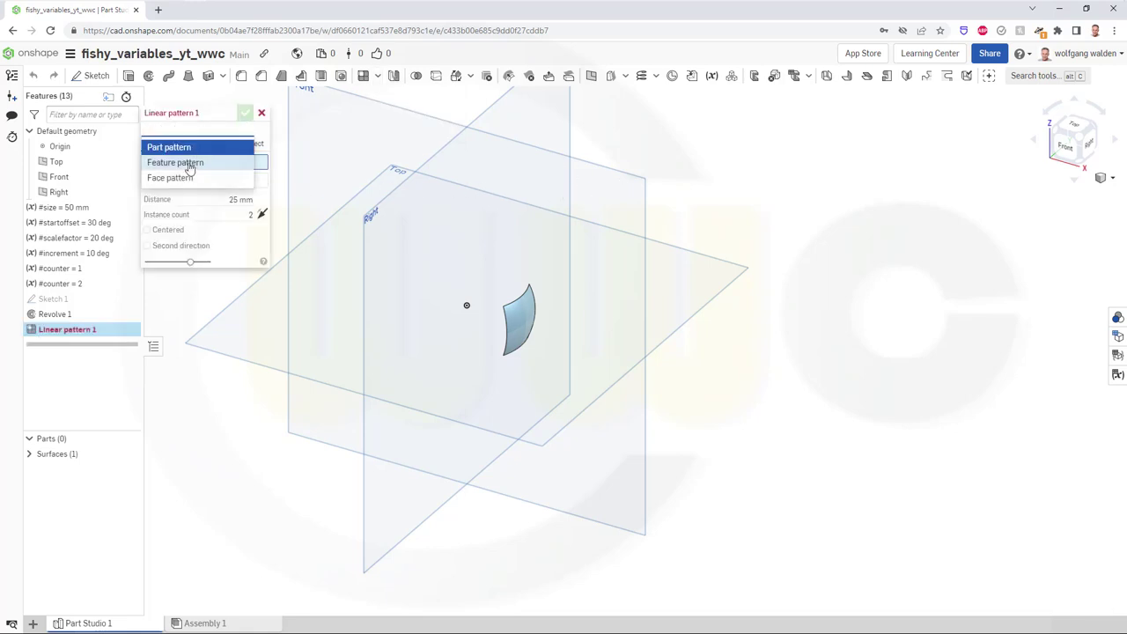
pyautogui.click(188, 164)
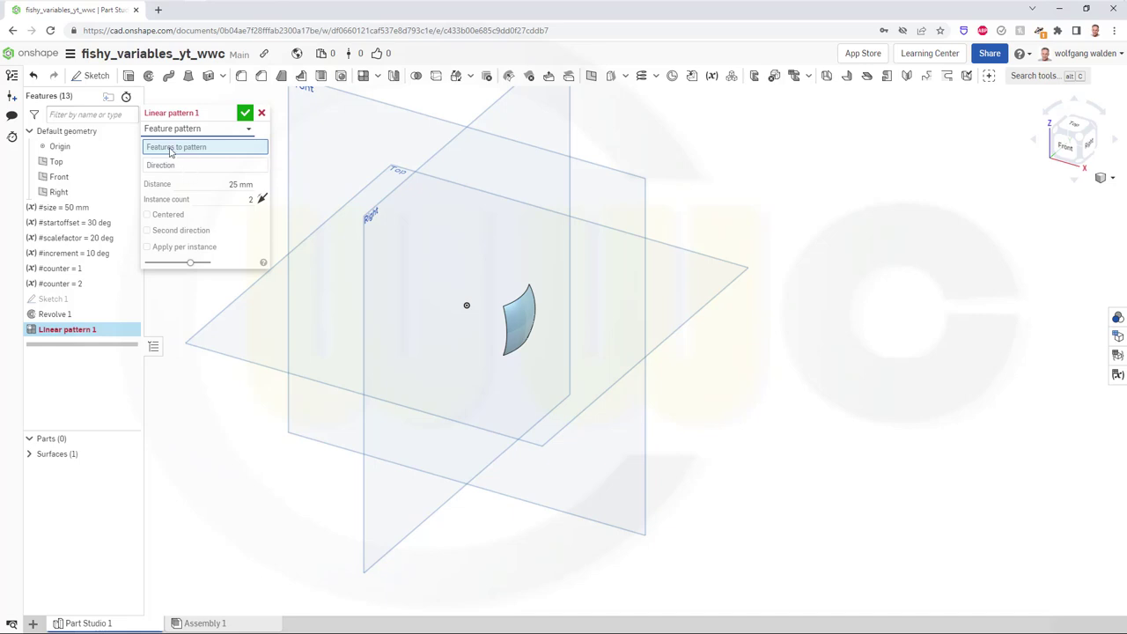
# Pattern Revolve 1, Sketch 1 and #counter = 2 per instance along the Right plane.
pyautogui.click(51, 320)
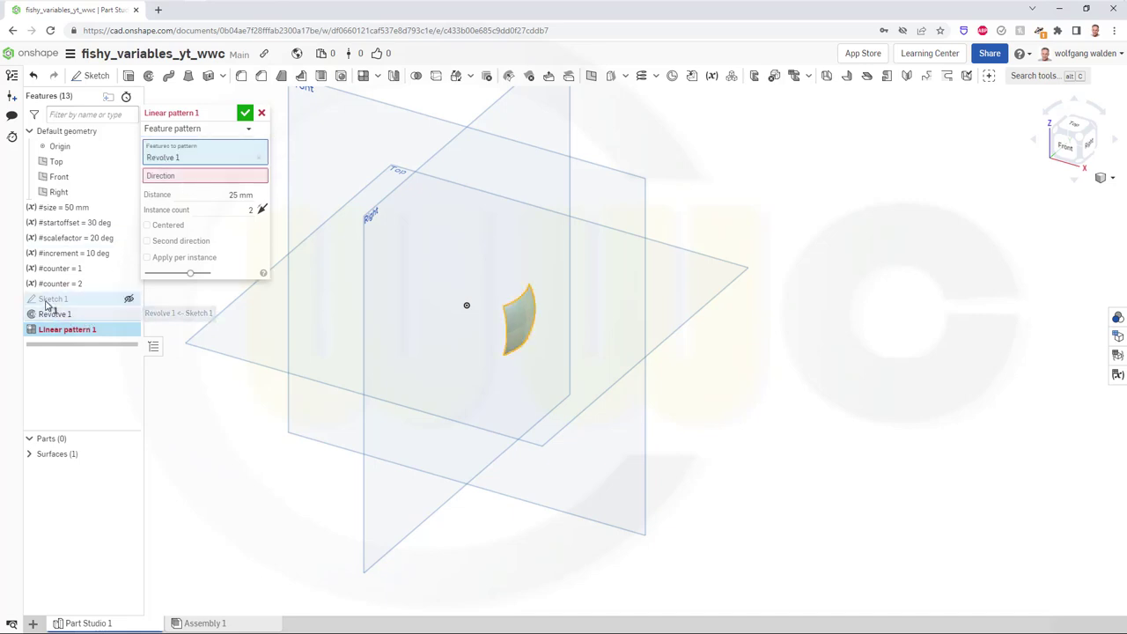
pyautogui.click(50, 300)
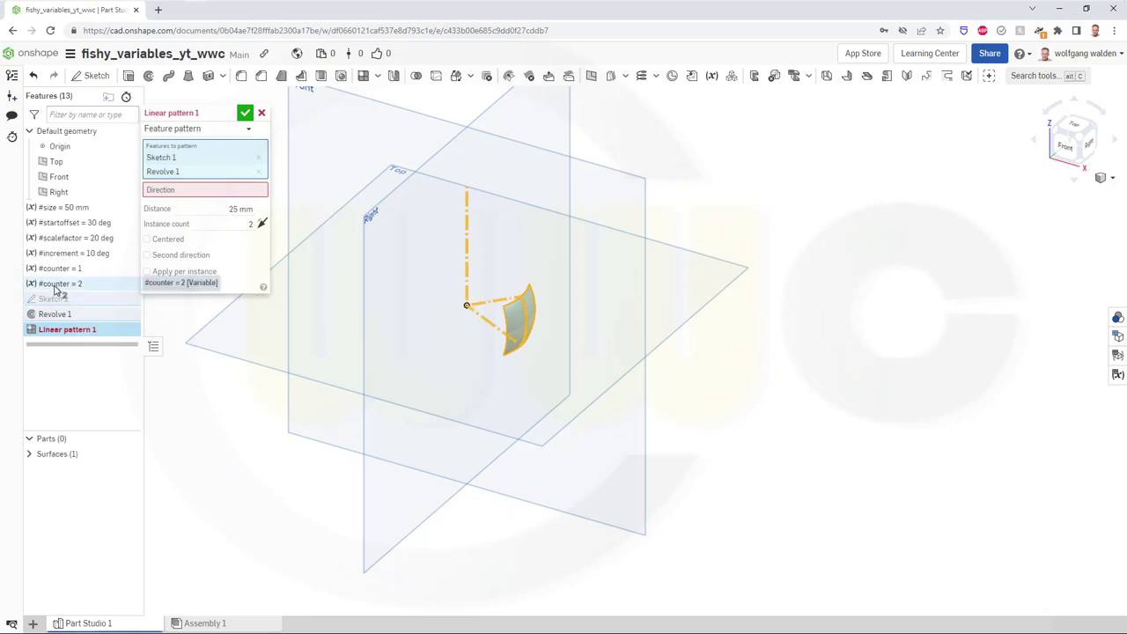
pyautogui.click(55, 288)
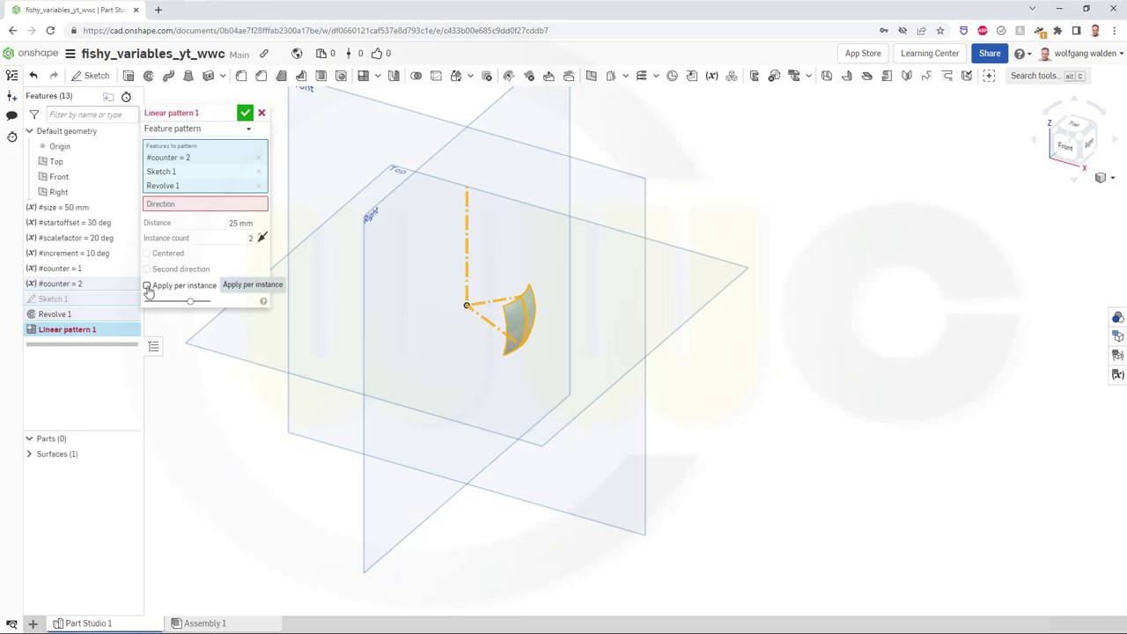
pyautogui.click(173, 206)
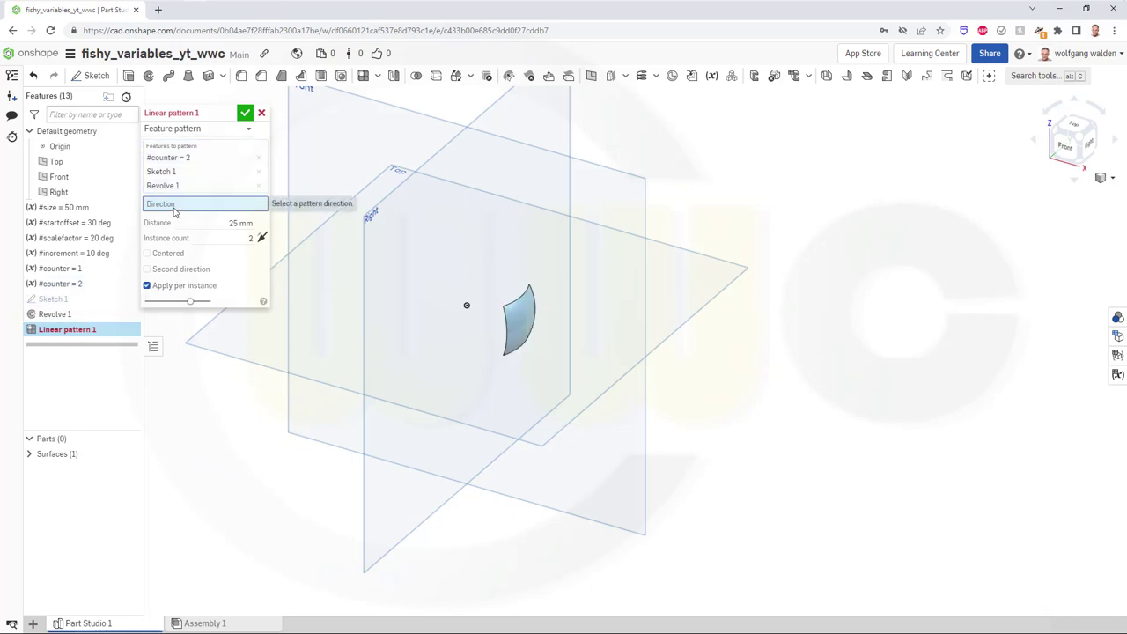
pyautogui.click(416, 182)
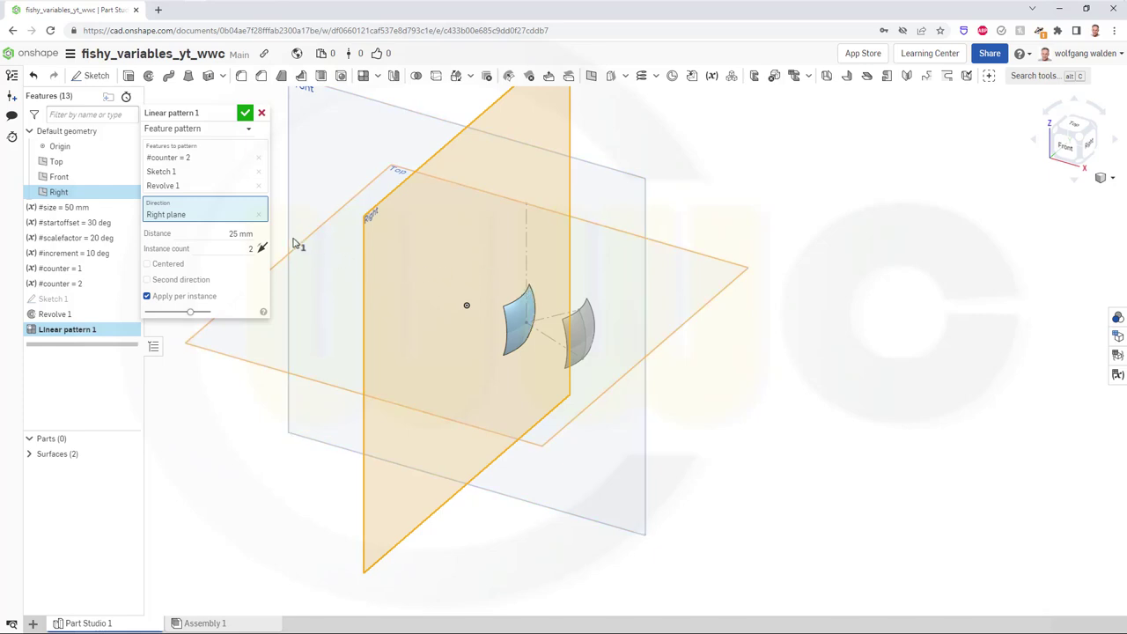
# Give Linear pattern 1 a 2 mm distance and 3*18 instances, then accept it.
pyautogui.click(238, 233)
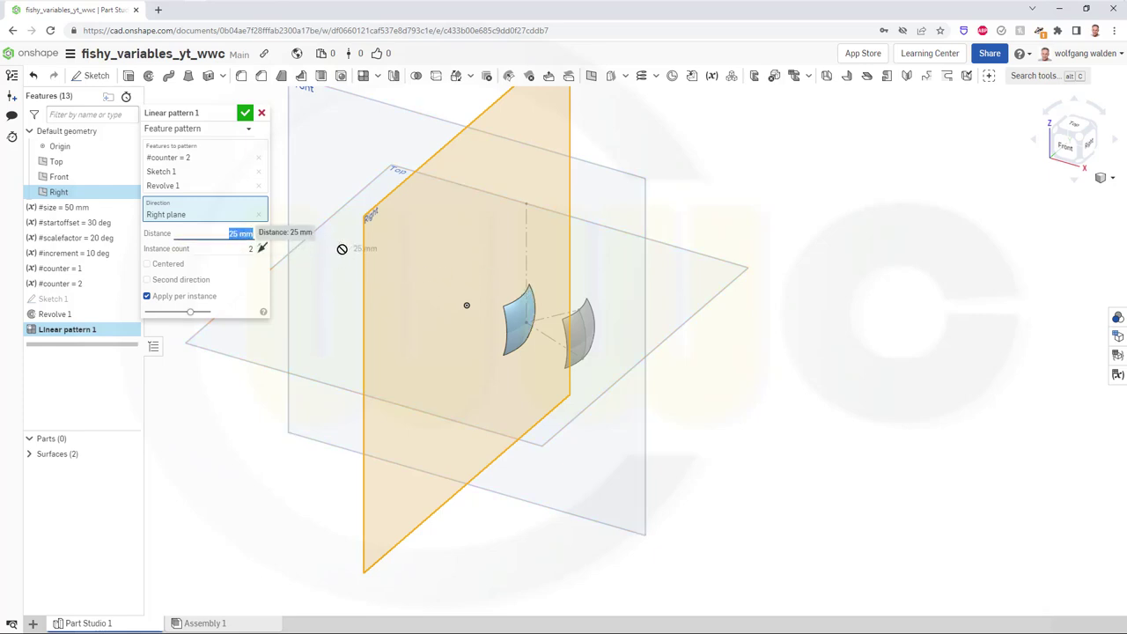
pyautogui.write('2')
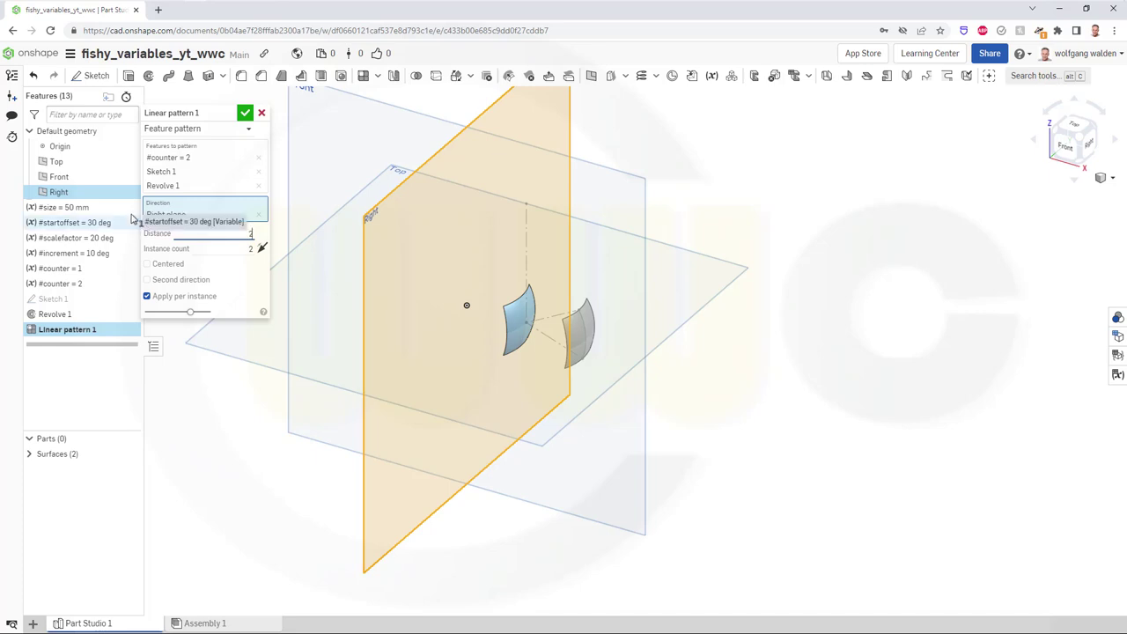
pyautogui.click(241, 249)
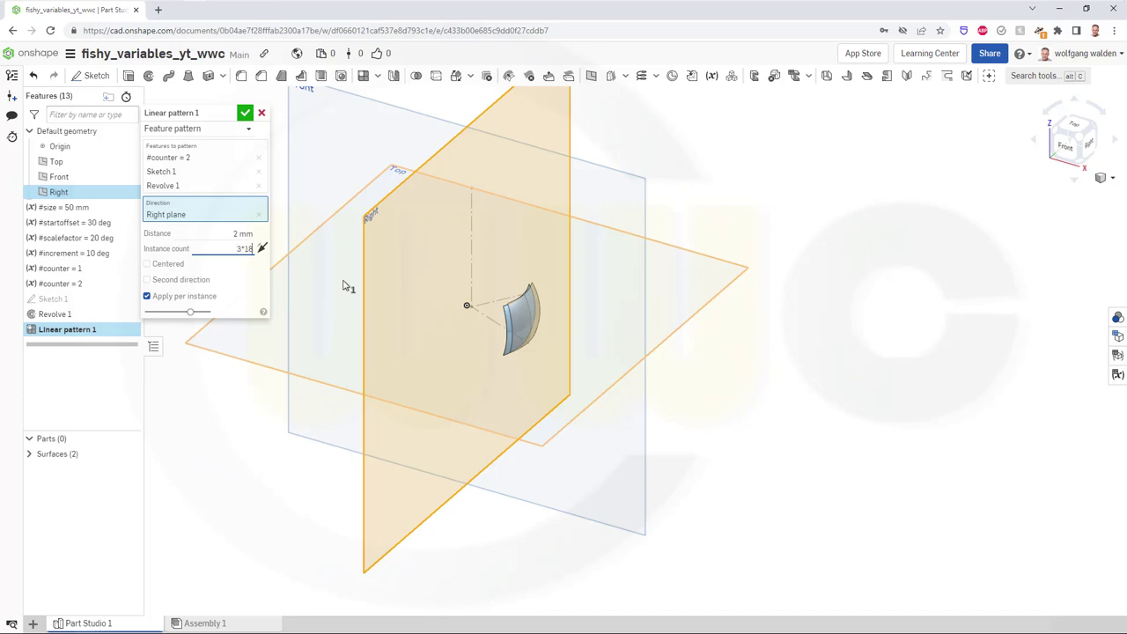
pyautogui.hotkey('ctrl', 'a')
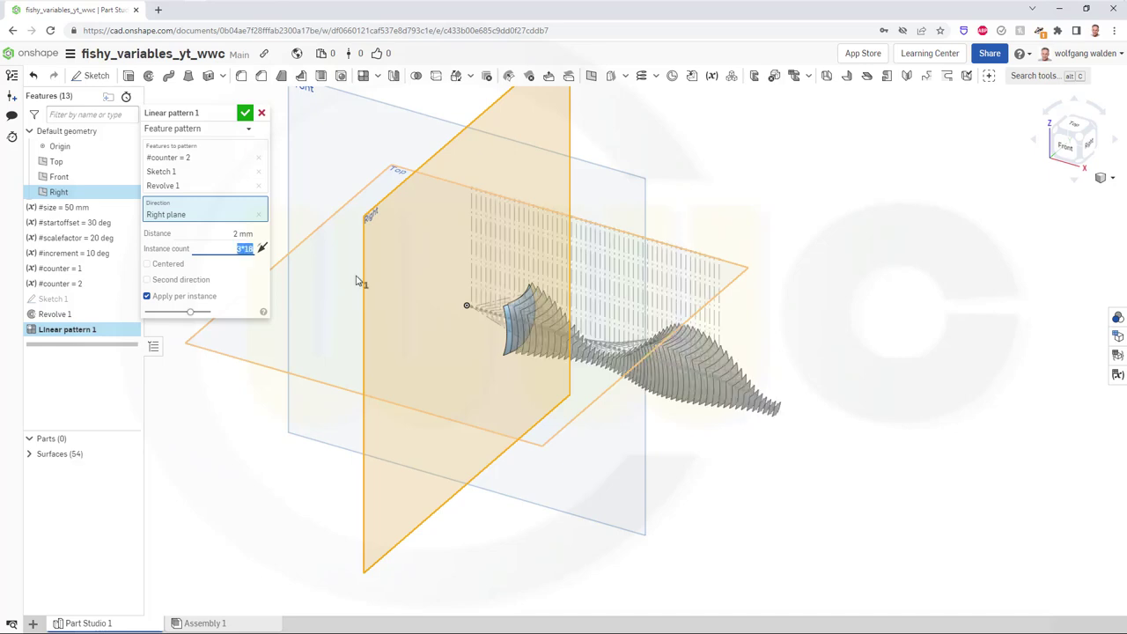
pyautogui.click(245, 113)
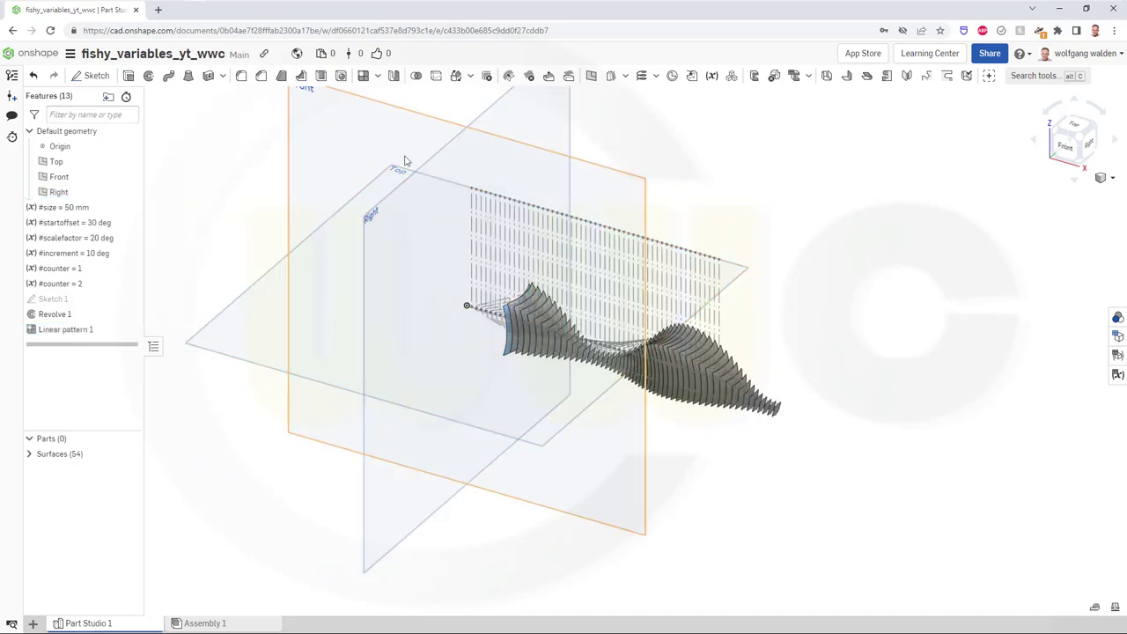
# Hide Linear pattern 1's sketch geometry and orbit to inspect the wavy slices.
pyautogui.rightClick(88, 329)
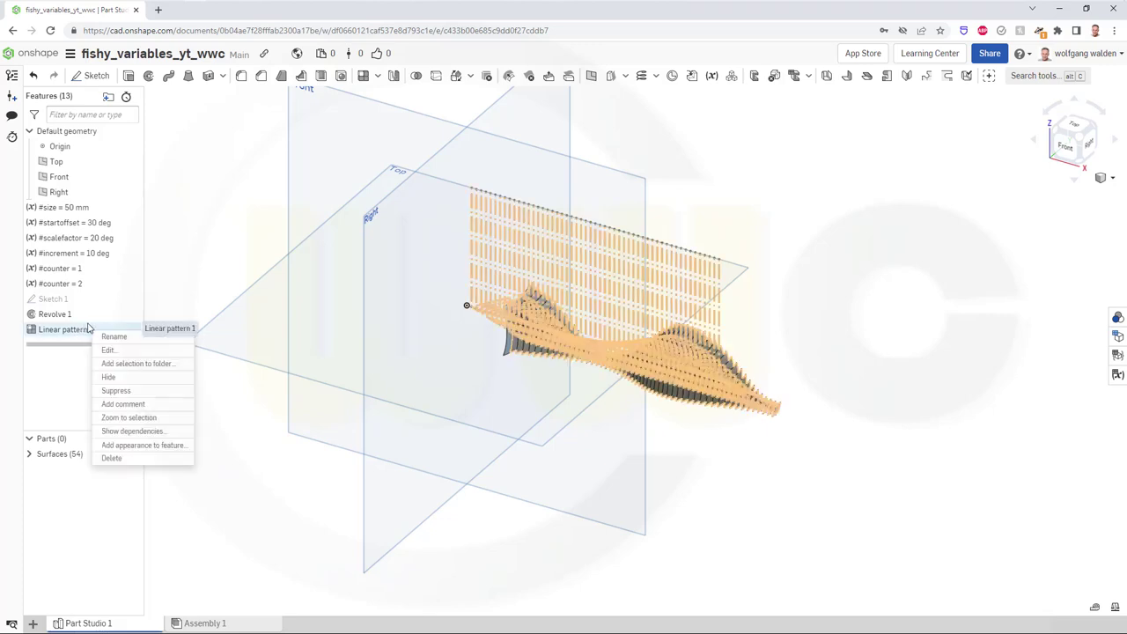
pyautogui.click(110, 379)
pyautogui.scroll(4, 618, 432)
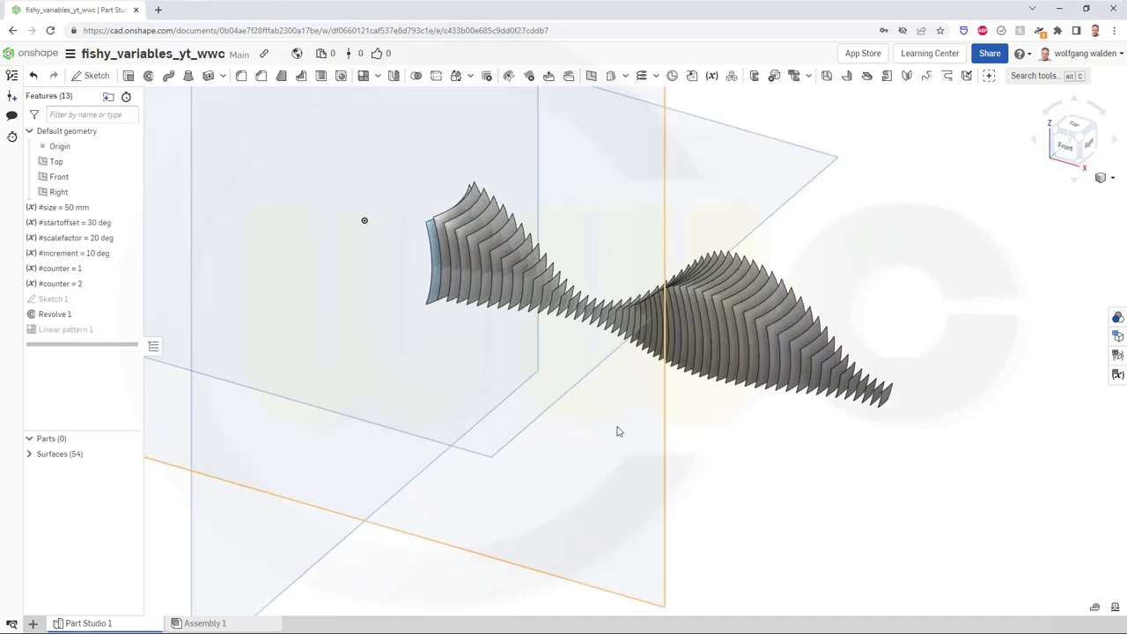
pyautogui.moveTo(465, 369); pyautogui.dragTo(420, 281, button='right')
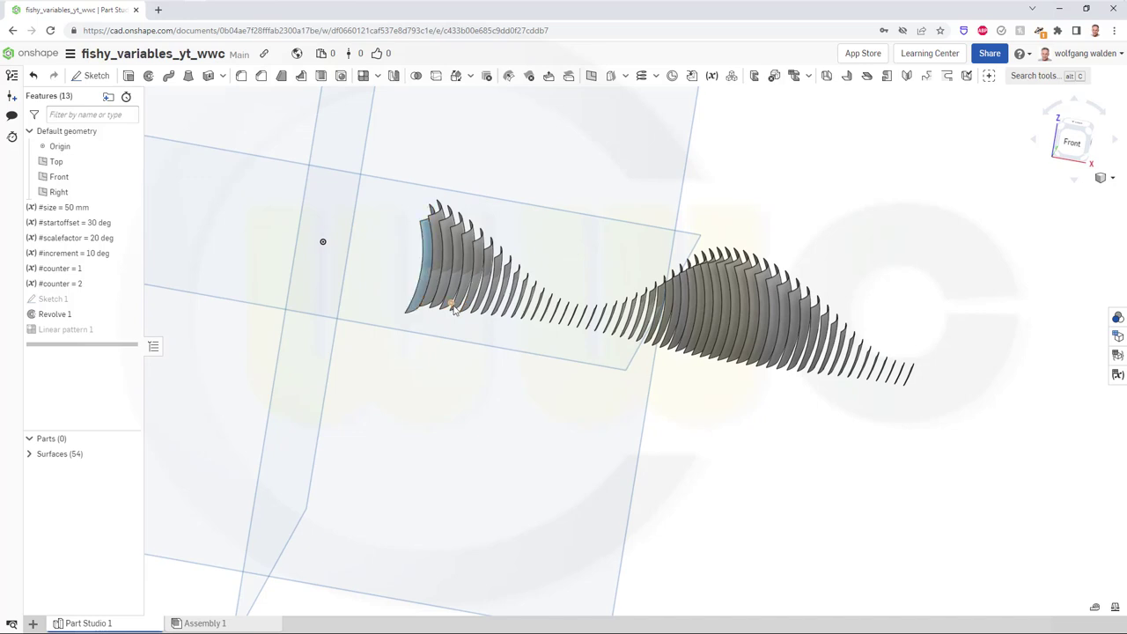
pyautogui.moveTo(739, 407)
pyautogui.mouseDown(button='right')
pyautogui.moveTo(696, 455)
pyautogui.moveTo(704, 447)
pyautogui.moveTo(730, 493)
pyautogui.moveTo(702, 468)
pyautogui.moveTo(640, 448)
pyautogui.moveTo(602, 453)
pyautogui.moveTo(622, 468)
pyautogui.moveTo(751, 442)
pyautogui.moveTo(752, 455)
pyautogui.moveTo(725, 435)
pyautogui.moveTo(695, 438)
pyautogui.moveTo(730, 471)
pyautogui.moveTo(469, 341)
pyautogui.moveTo(435, 397)
pyautogui.moveTo(558, 445)
pyautogui.moveTo(510, 479)
pyautogui.moveTo(517, 495)
pyautogui.moveTo(543, 483)
pyautogui.moveTo(569, 432)
pyautogui.moveTo(567, 420)
pyautogui.moveTo(387, 470)
pyautogui.moveTo(411, 510)
pyautogui.moveTo(441, 484)
pyautogui.moveTo(498, 463)
pyautogui.moveTo(567, 449)
pyautogui.moveTo(592, 463)
pyautogui.moveTo(607, 455)
pyautogui.moveTo(577, 470)
pyautogui.moveTo(494, 352)
pyautogui.mouseUp(button='right')
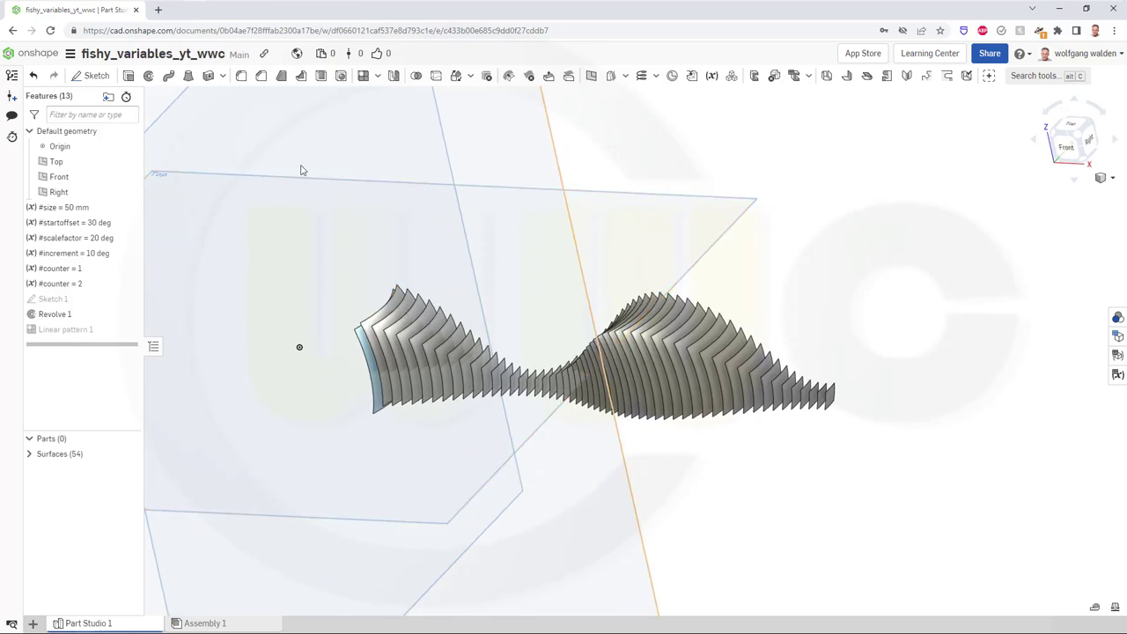
# Go to the Documents page's Public list and search for '*_wwc'.
pyautogui.click(32, 56)
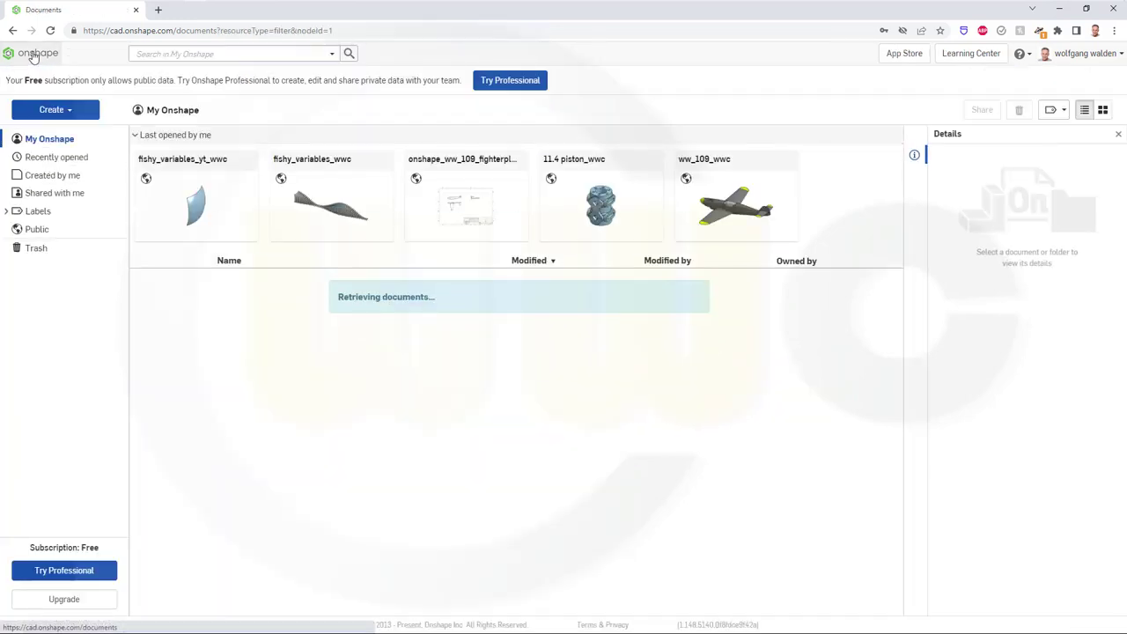
pyautogui.click(37, 229)
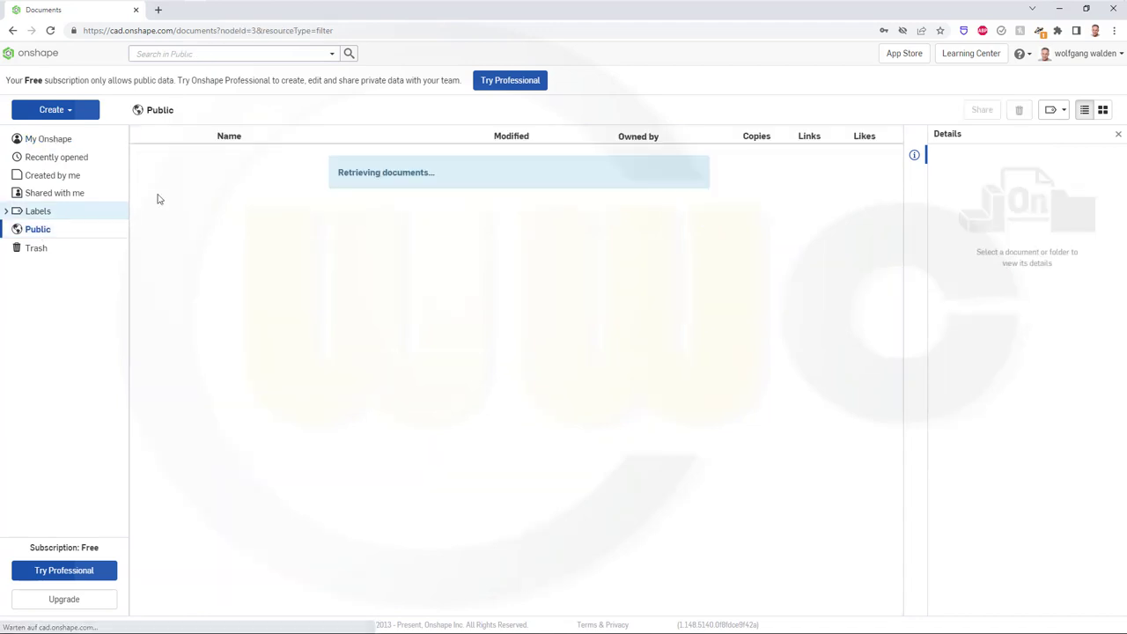
pyautogui.click(218, 55)
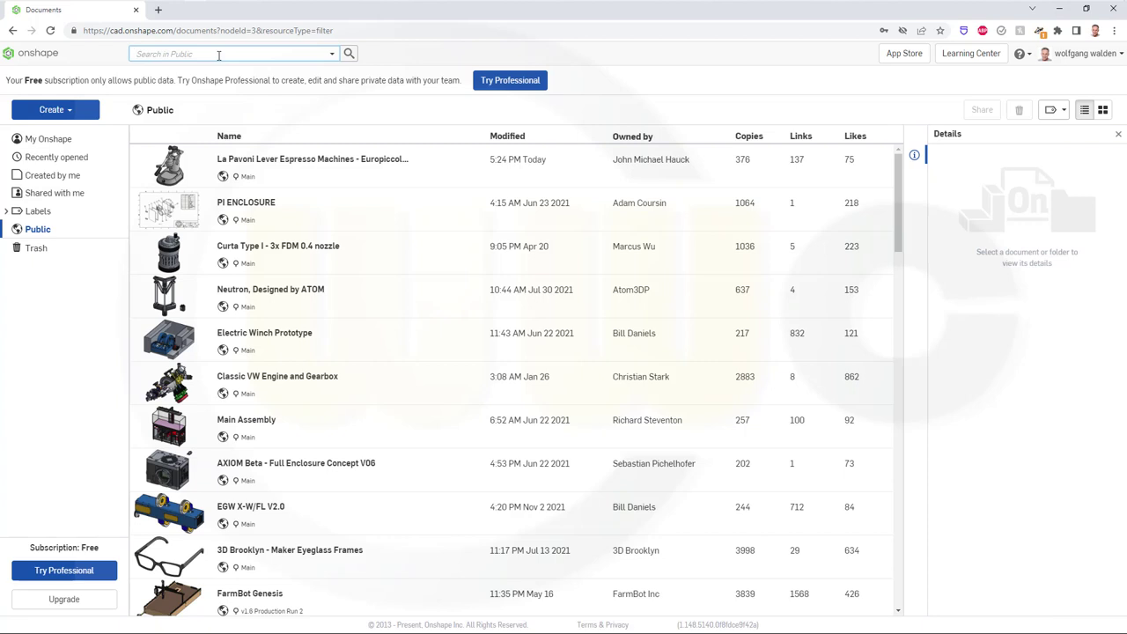
pyautogui.write("'")
pyautogui.press('Return')
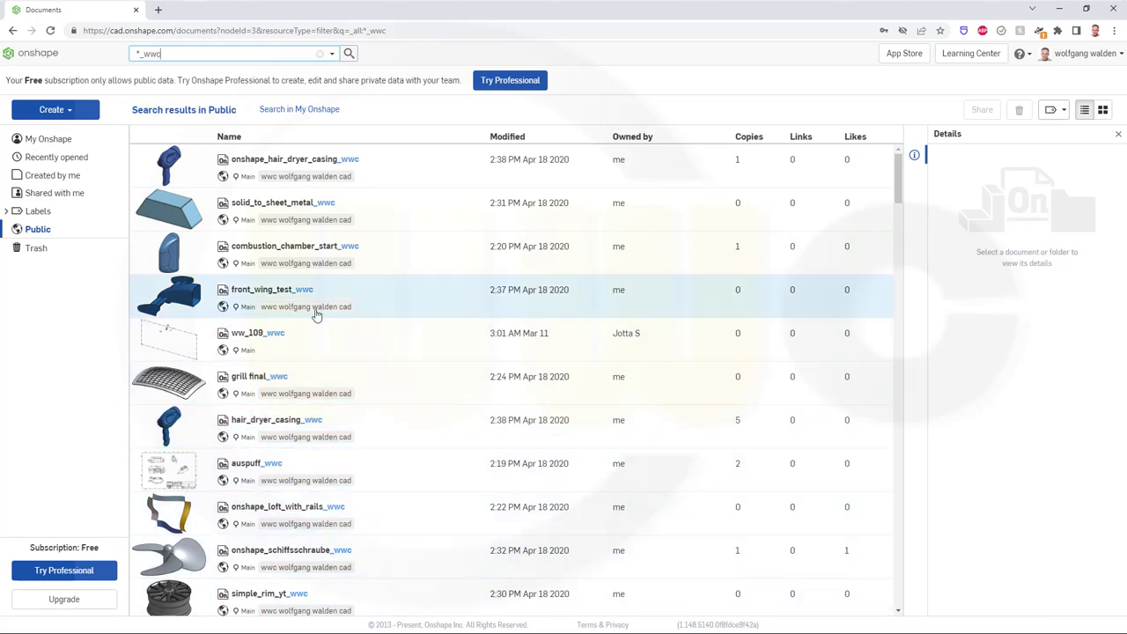
pyautogui.scroll(-7, 343, 367)
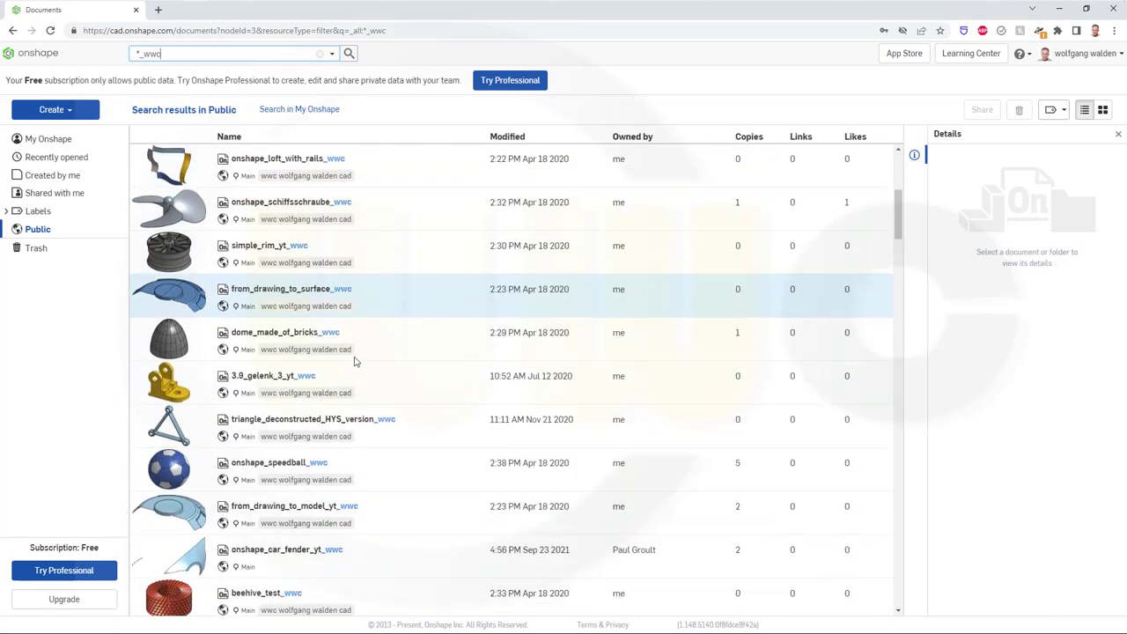
pyautogui.scroll(5, 370, 340)
pyautogui.scroll(3, 371, 340)
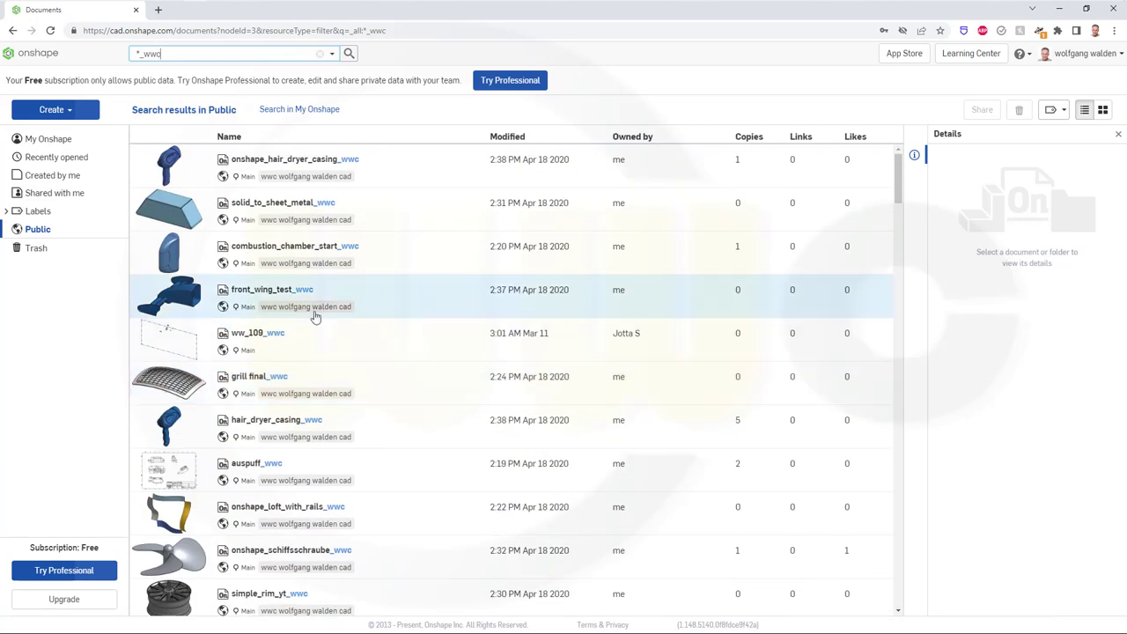